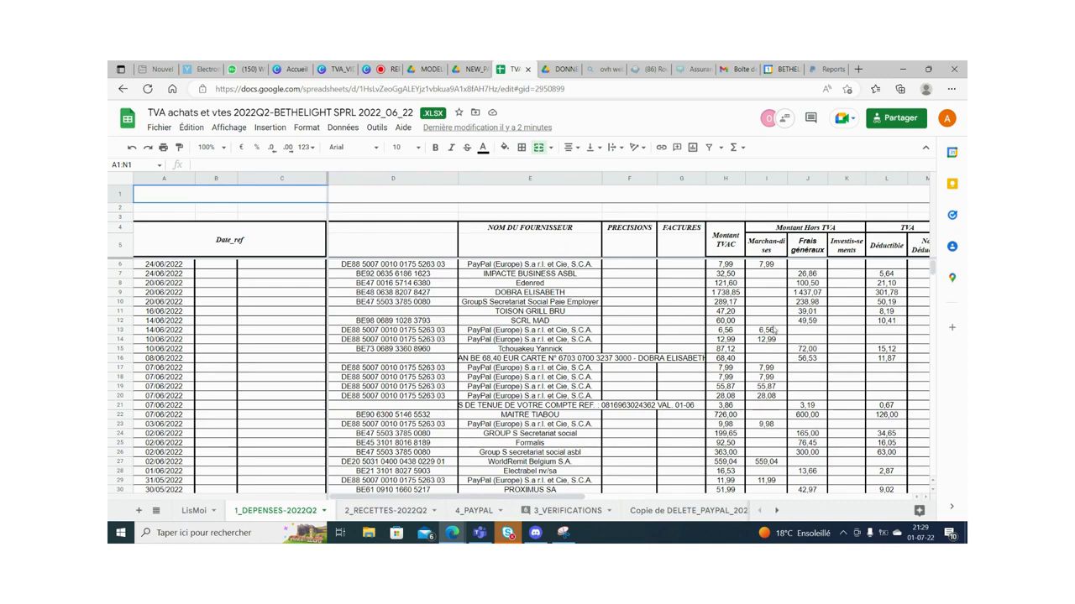
Examine the PayPal supplier rows and their PRECISIONS cells in the 1_DEPENSES-2022Q2 sheet
click(524, 369)
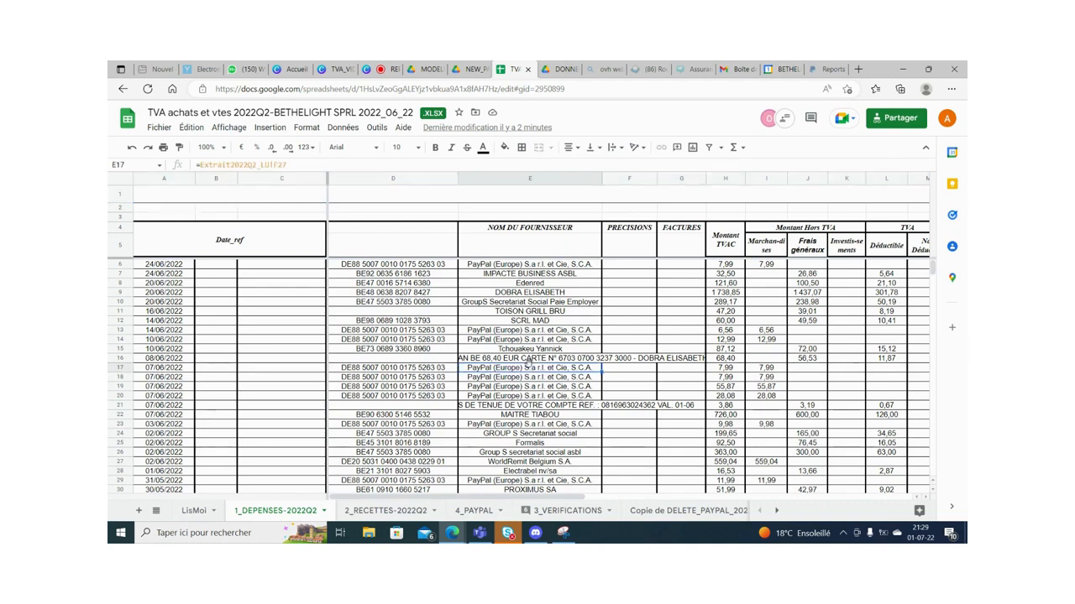
key(Down)
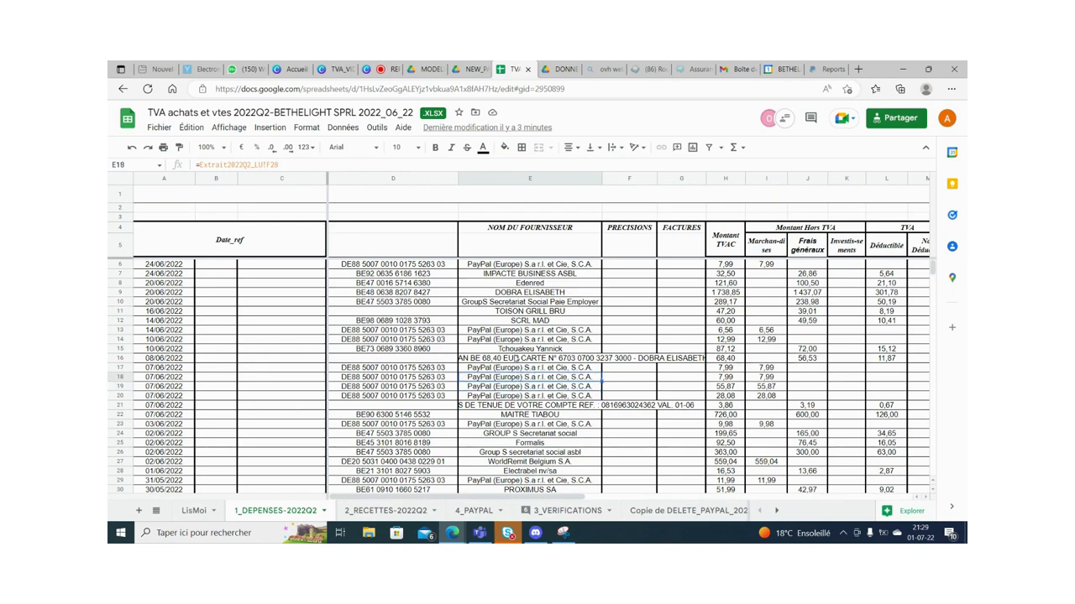
click(522, 389)
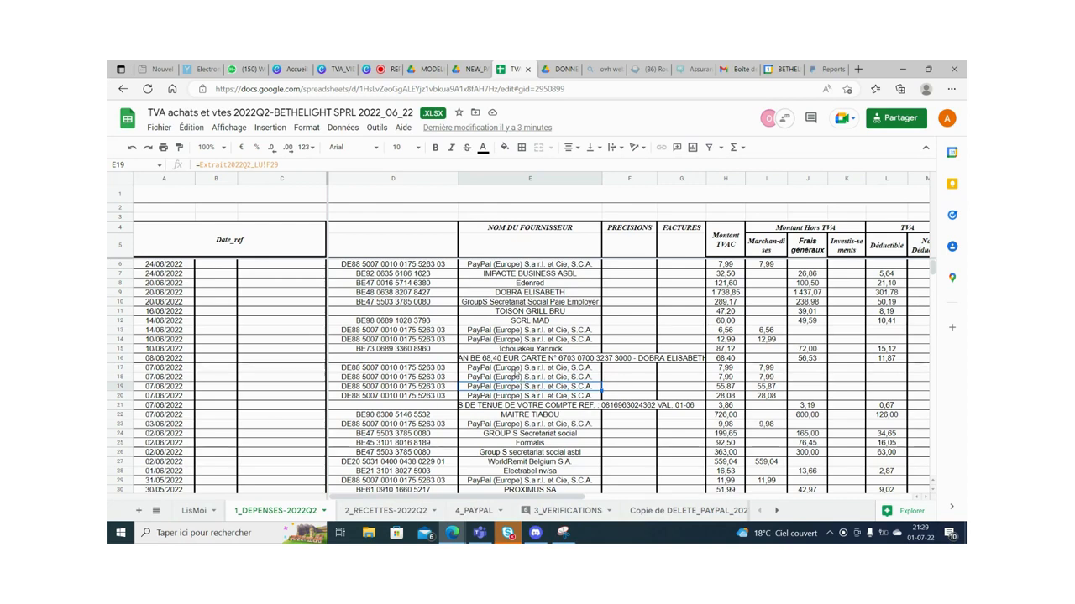
click(516, 369)
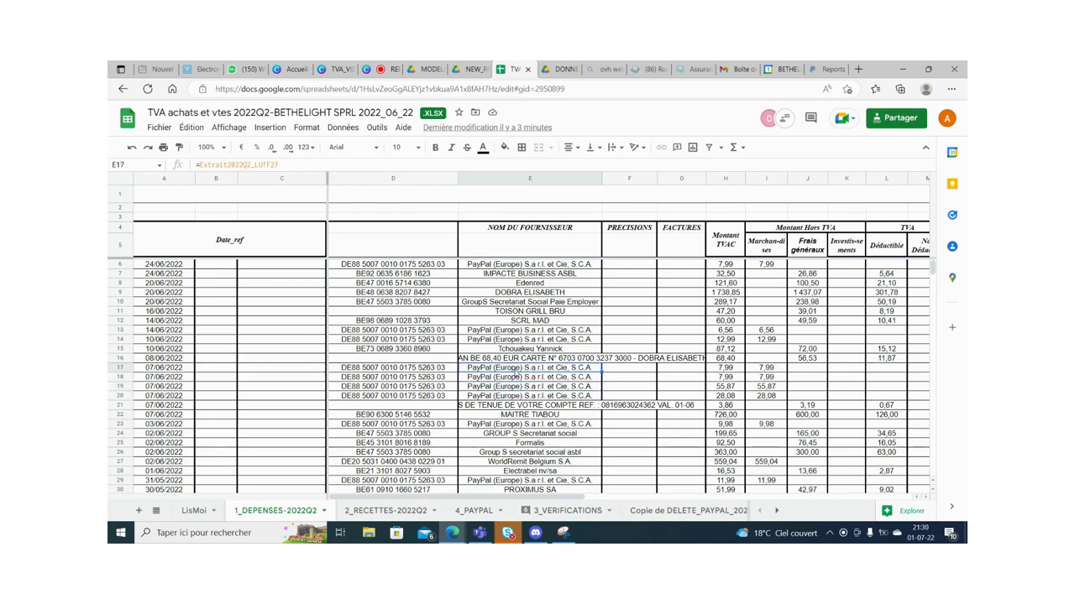
click(617, 370)
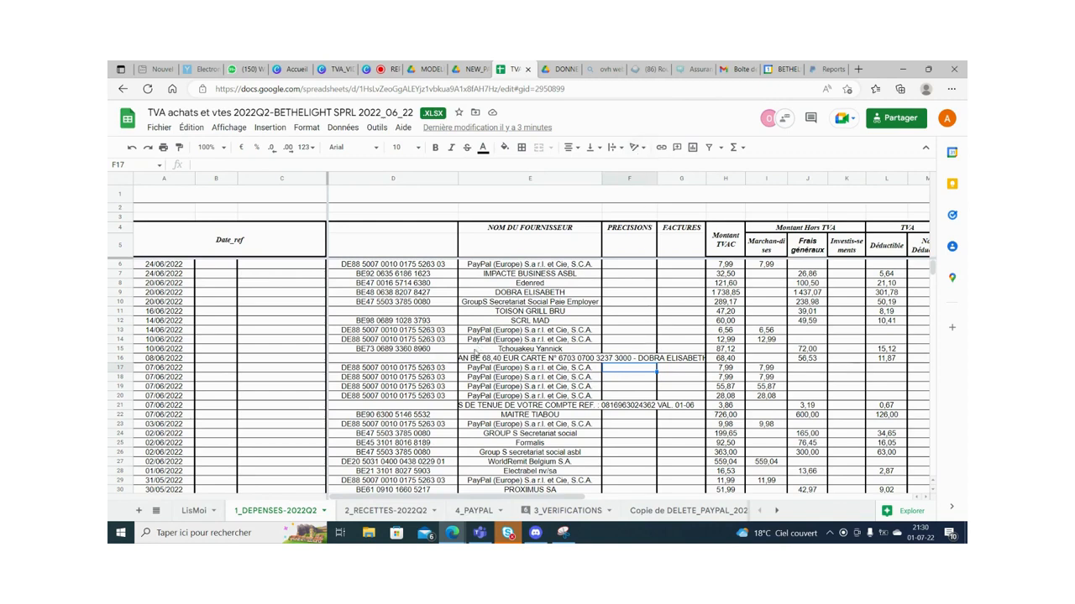
click(635, 379)
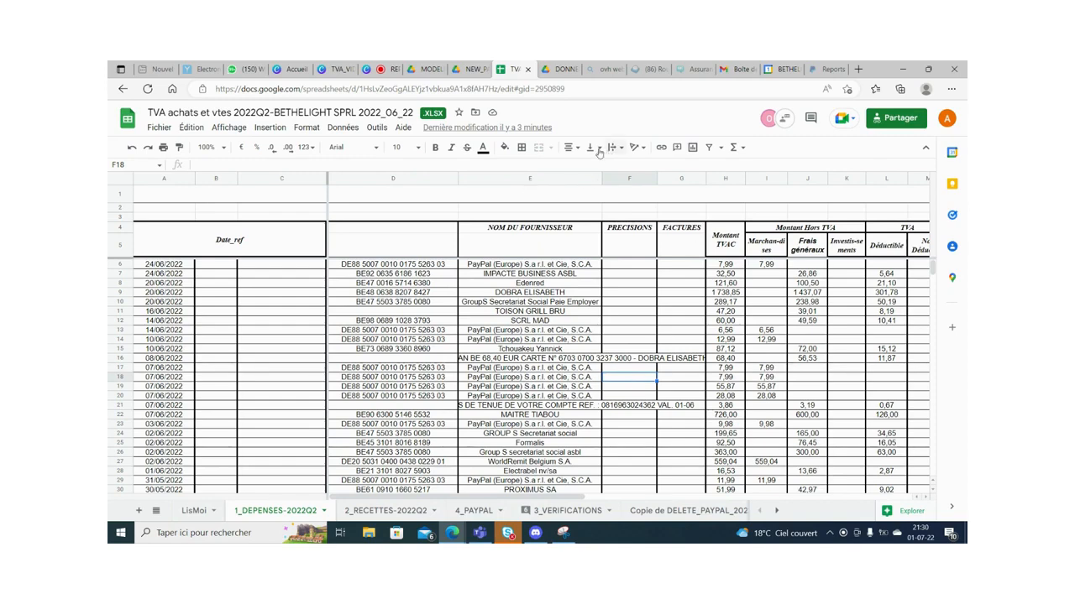
Upload the PayPal CSV export covering 20220401 to 20220630 from Téléchargements into the NEW_PAYPAL folder on Google Drive
click(554, 69)
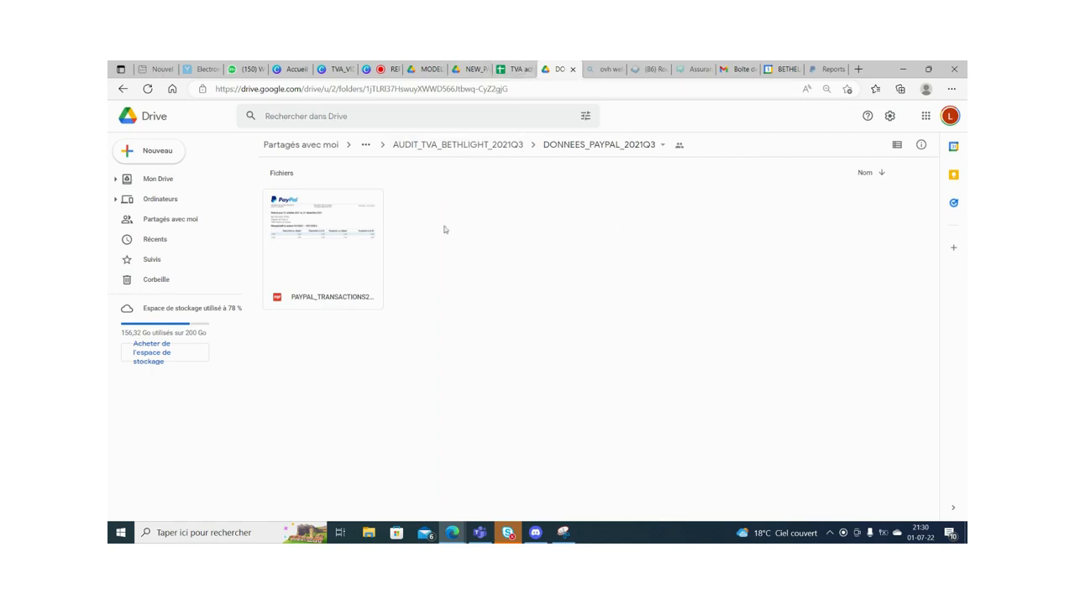
key(ctrl+shift+Tab)
key(ctrl+shift+Tab)
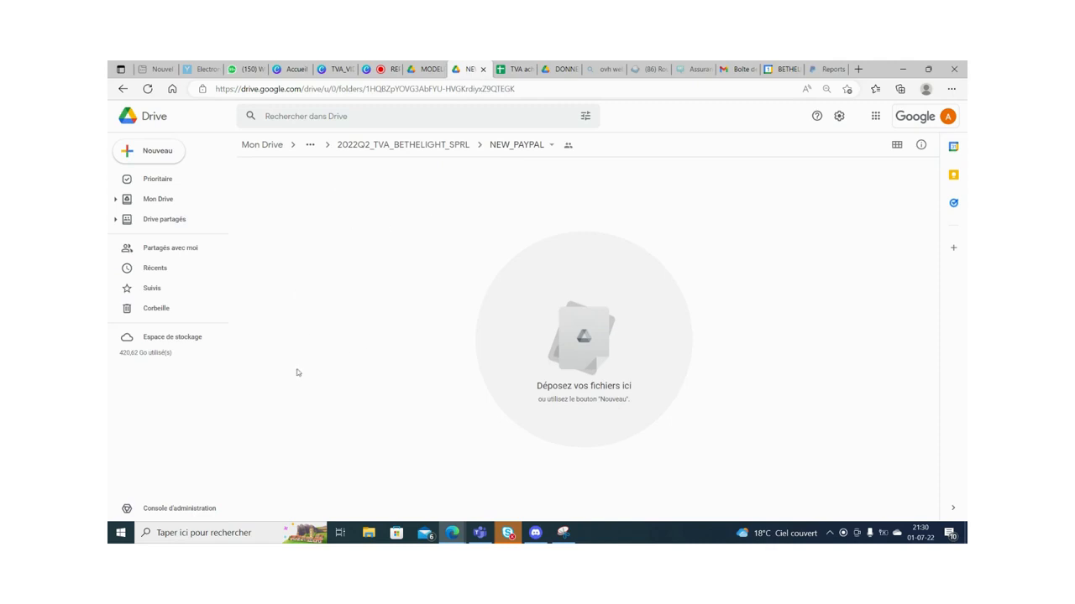
click(163, 152)
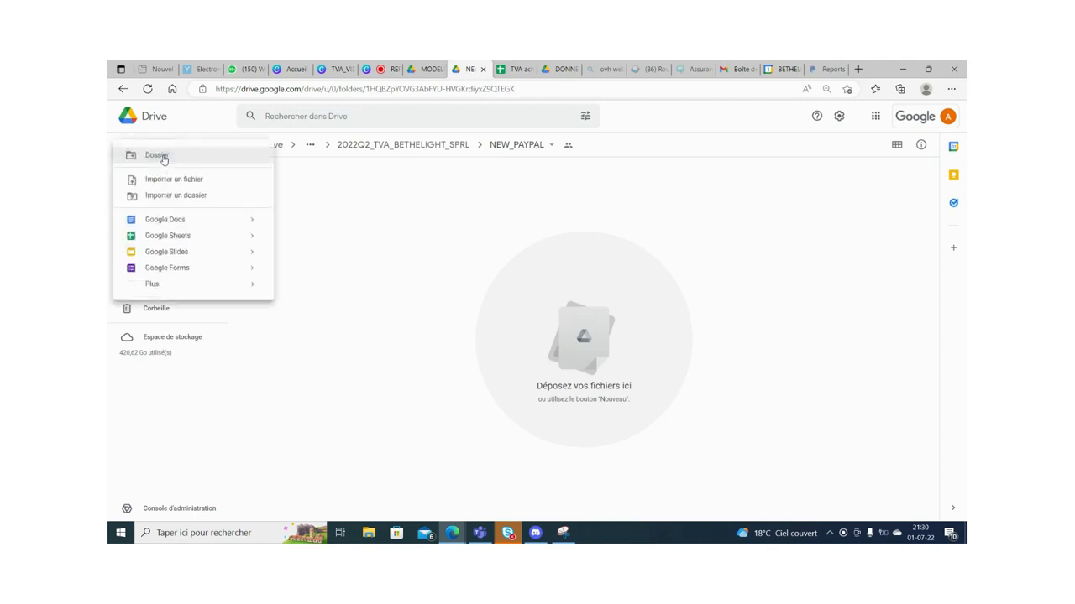
click(169, 180)
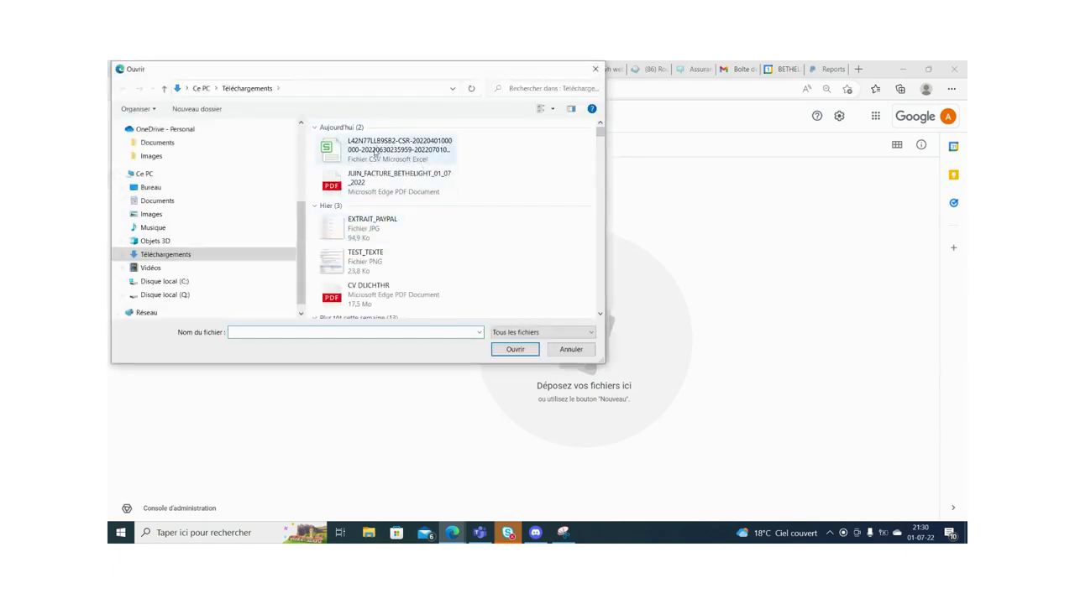
double_click(380, 155)
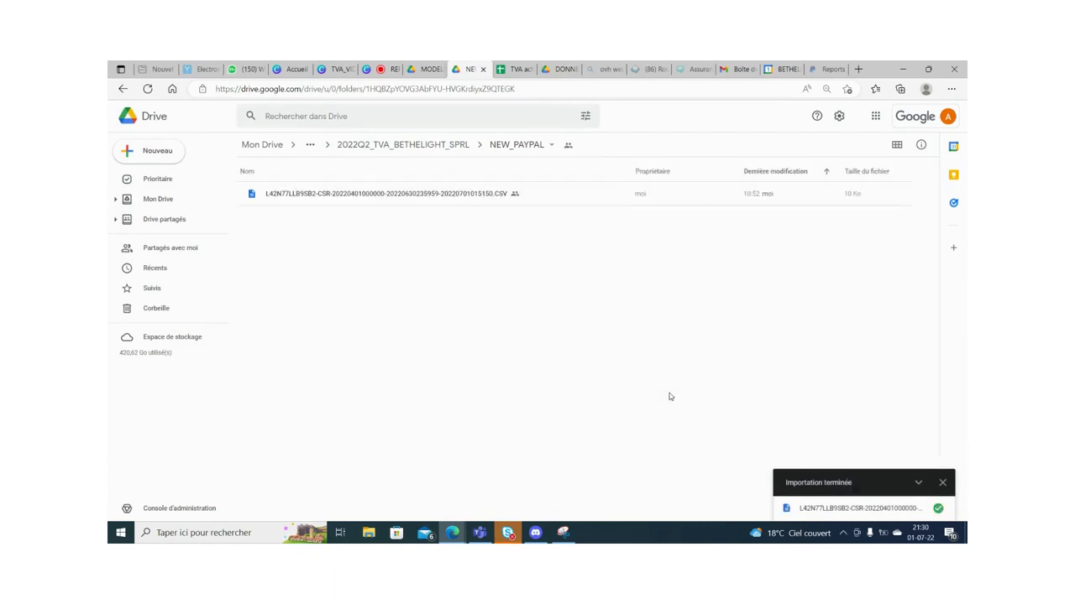
Open the uploaded PayPal CSV file from the NEW_PAYPAL folder in Google Sheets
double_click(418, 194)
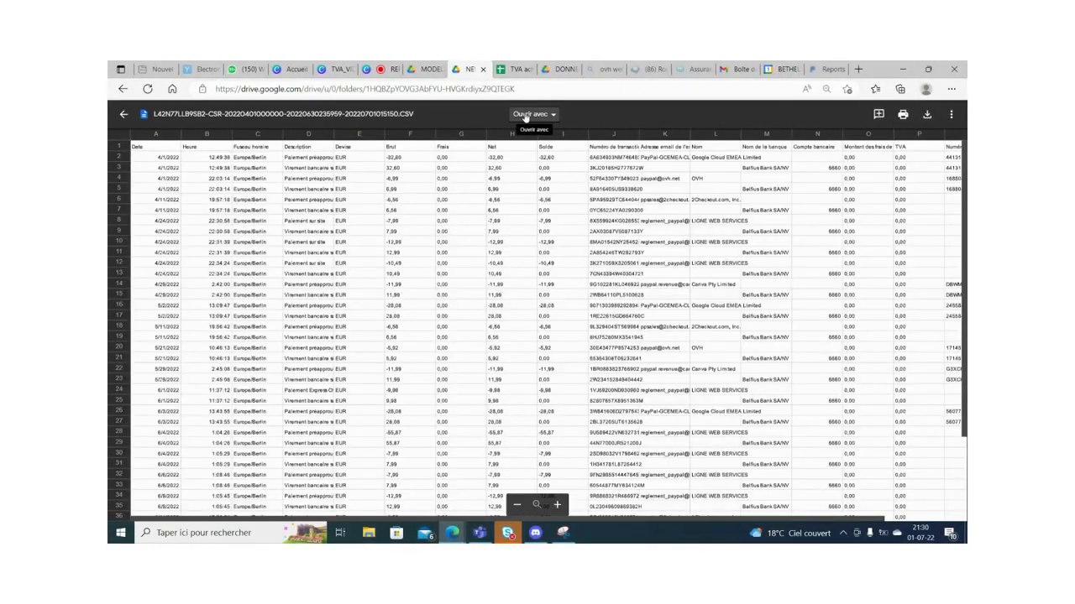
click(525, 117)
click(550, 173)
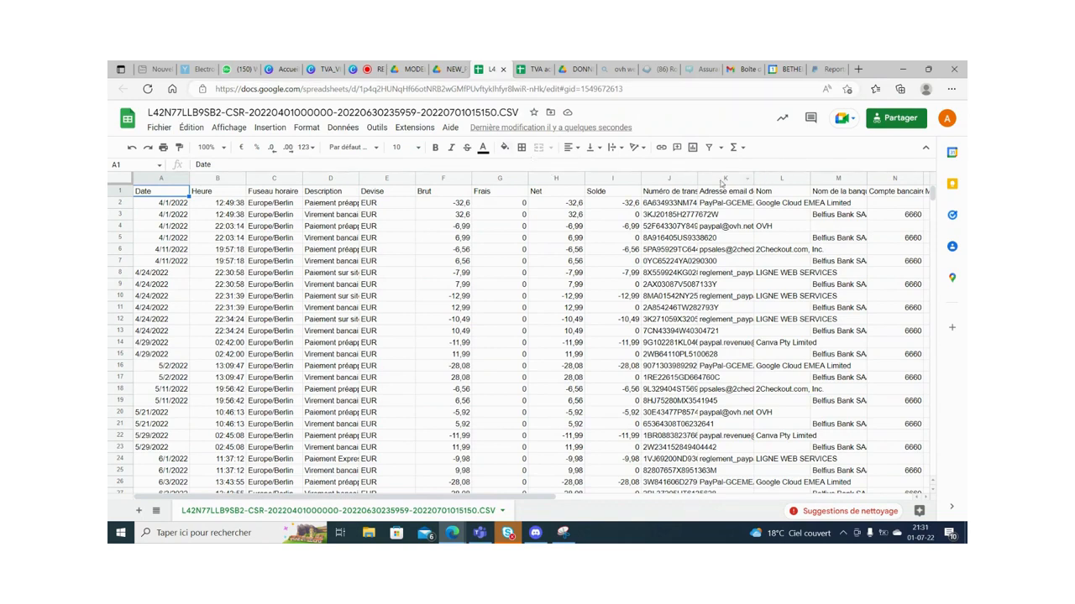
Examine the dates, times and Brut amounts of the transactions in the PayPal CSV spreadsheet
click(682, 295)
click(431, 322)
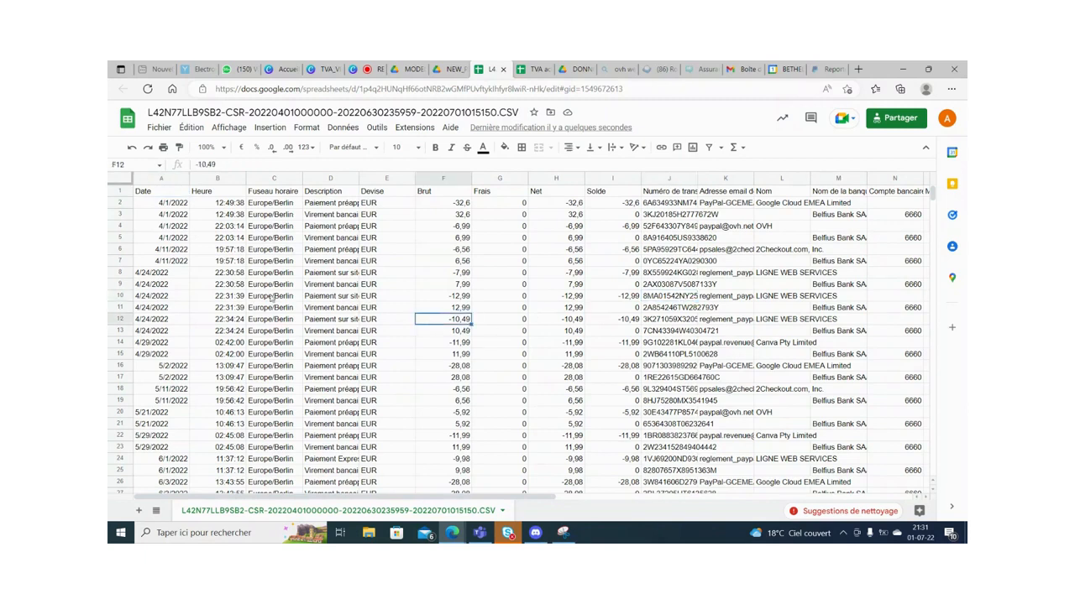
click(295, 299)
click(172, 265)
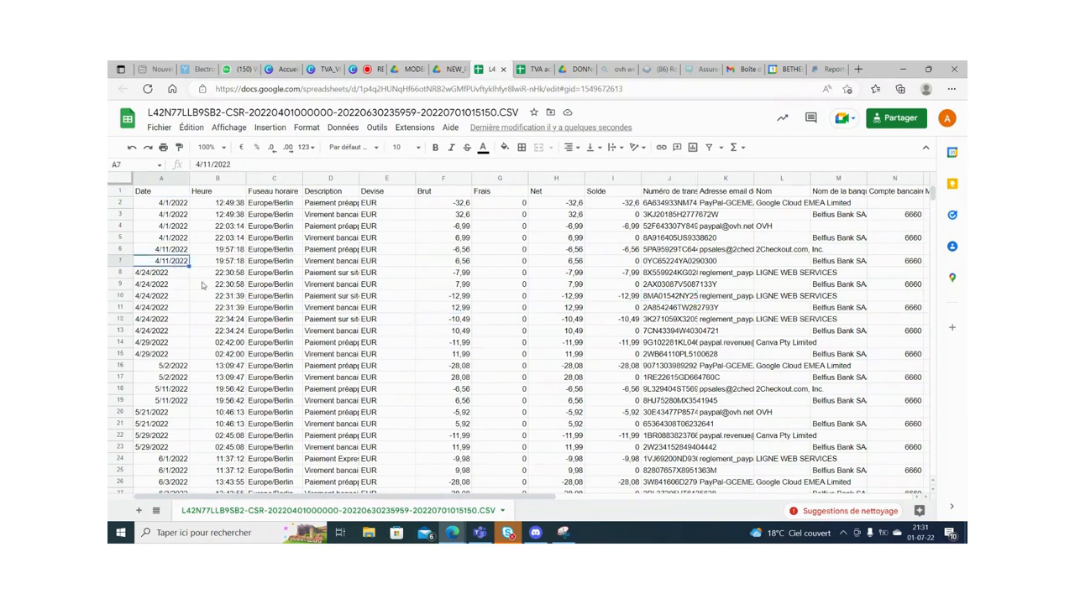
click(238, 322)
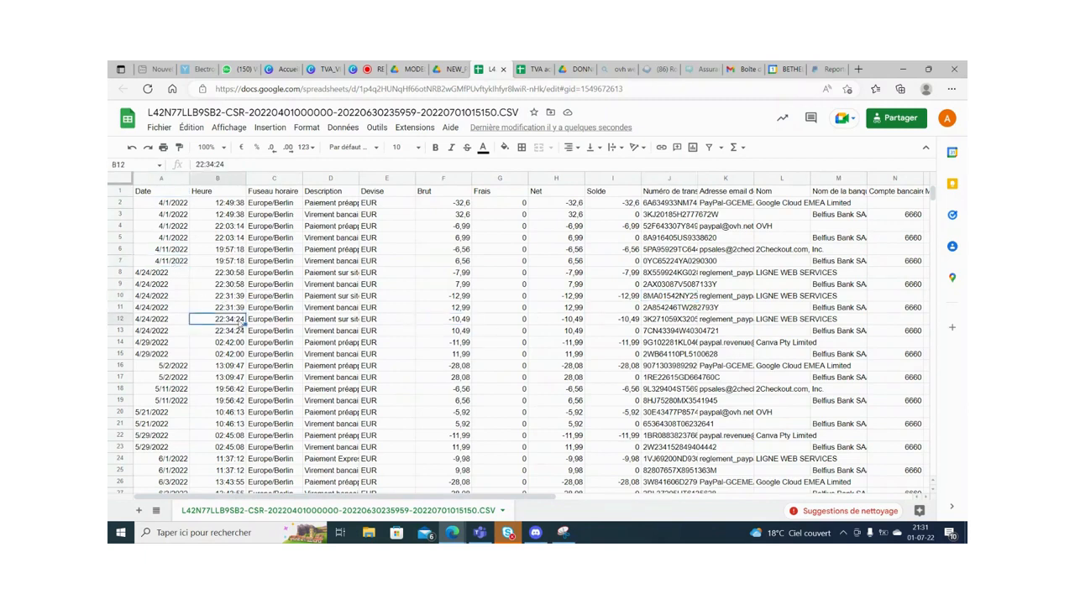
click(158, 319)
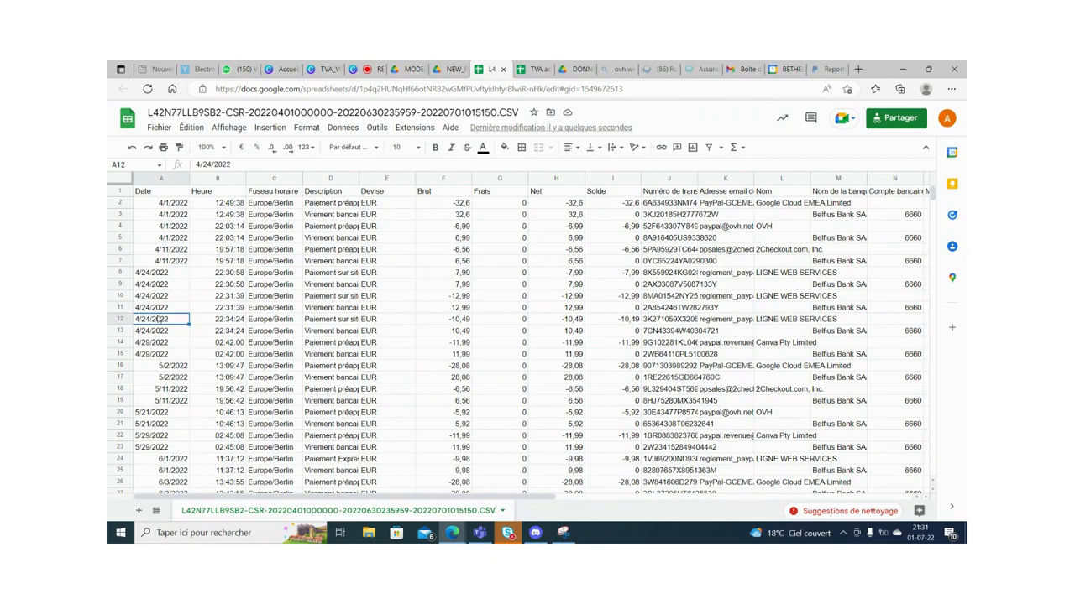
click(160, 354)
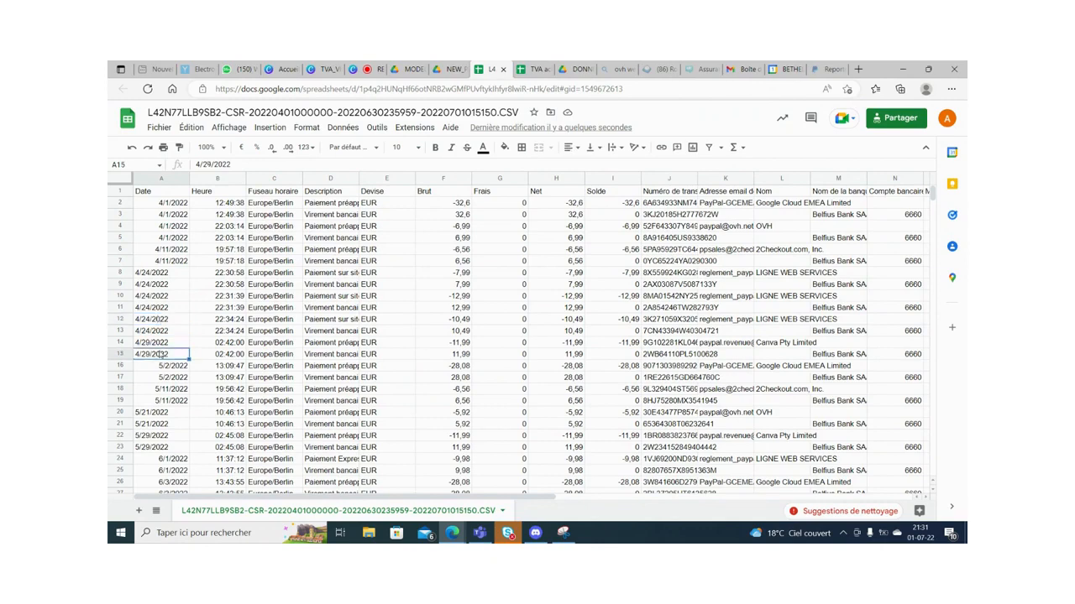
Copy the entire PayPal CSV table into the 4_PAYPAL sheet of the TVA achats et vtes workbook, starting at cell A1
key(ctrl+a)
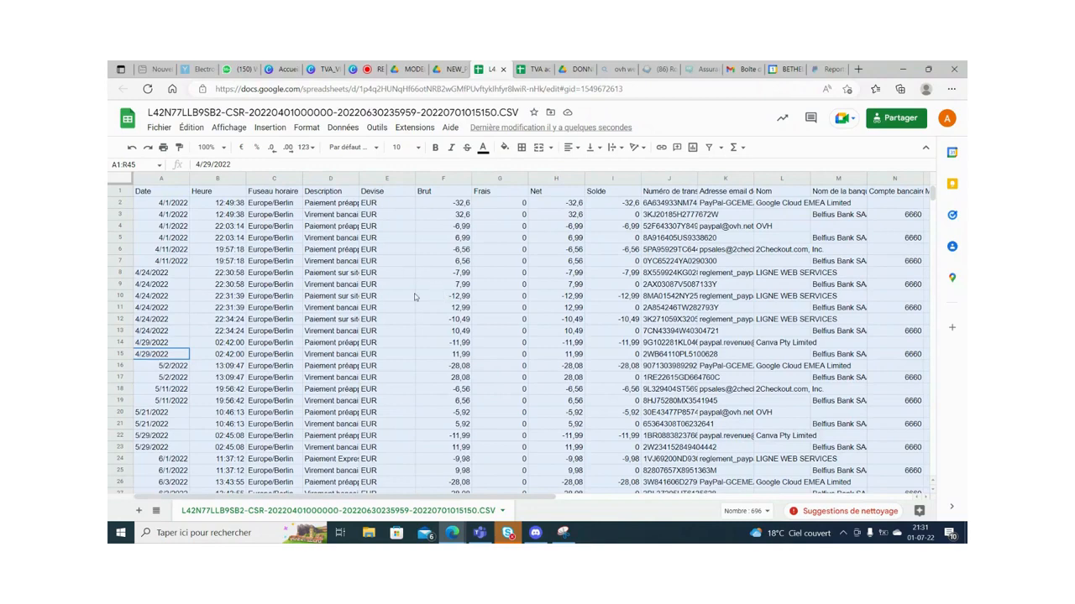
right_click(413, 297)
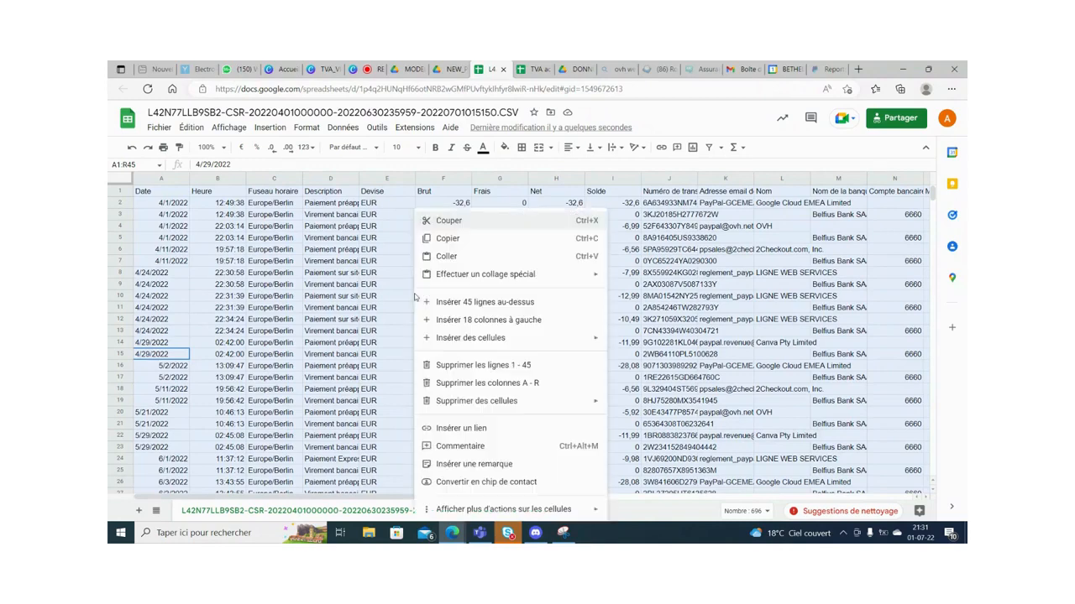
click(486, 239)
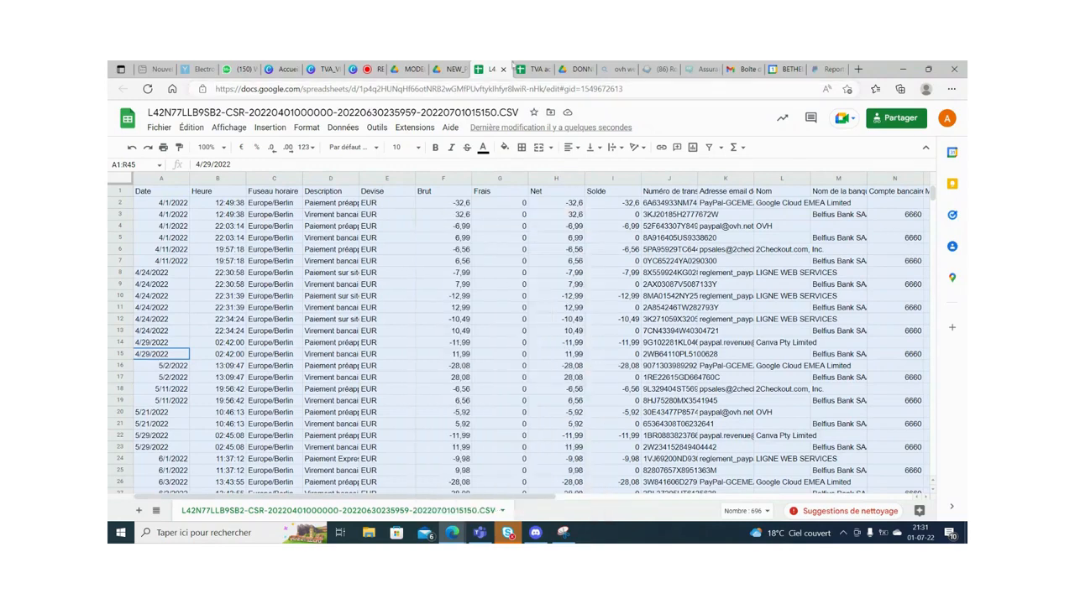
key(ctrl+Tab)
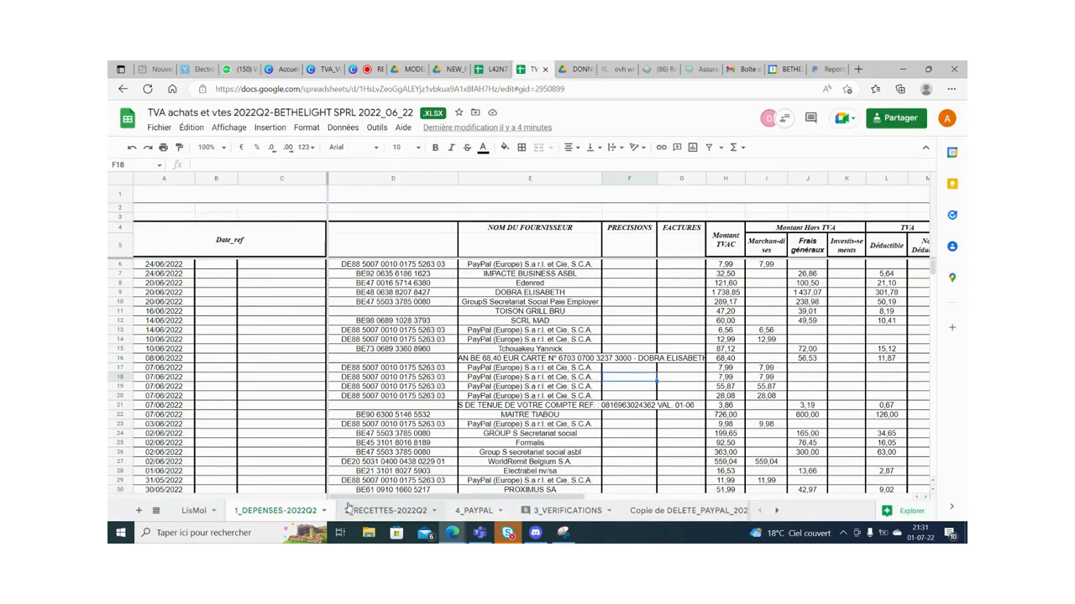
click(474, 511)
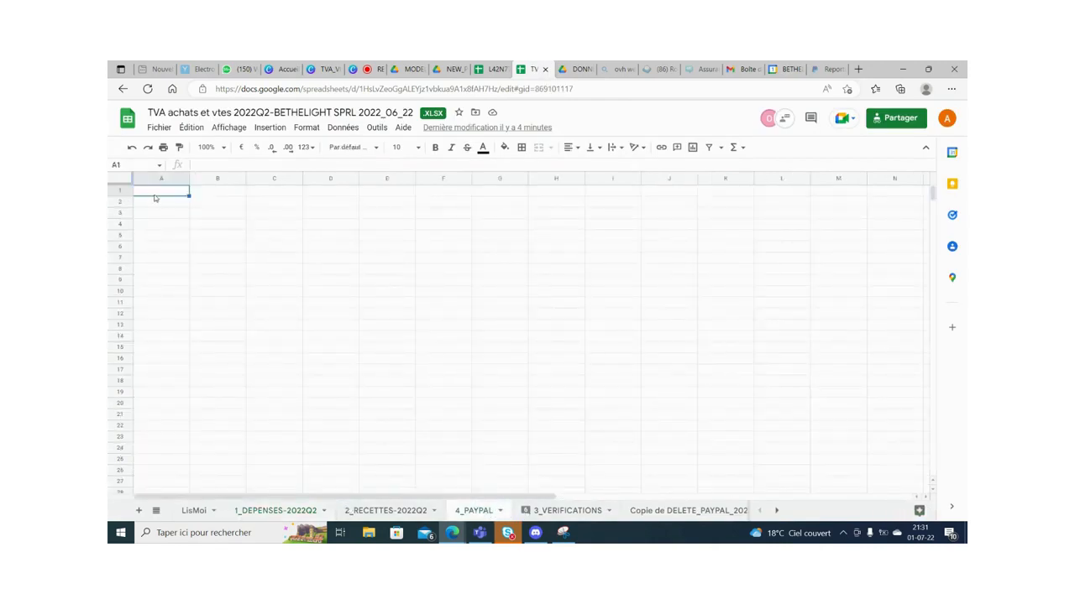
key(ctrl+v)
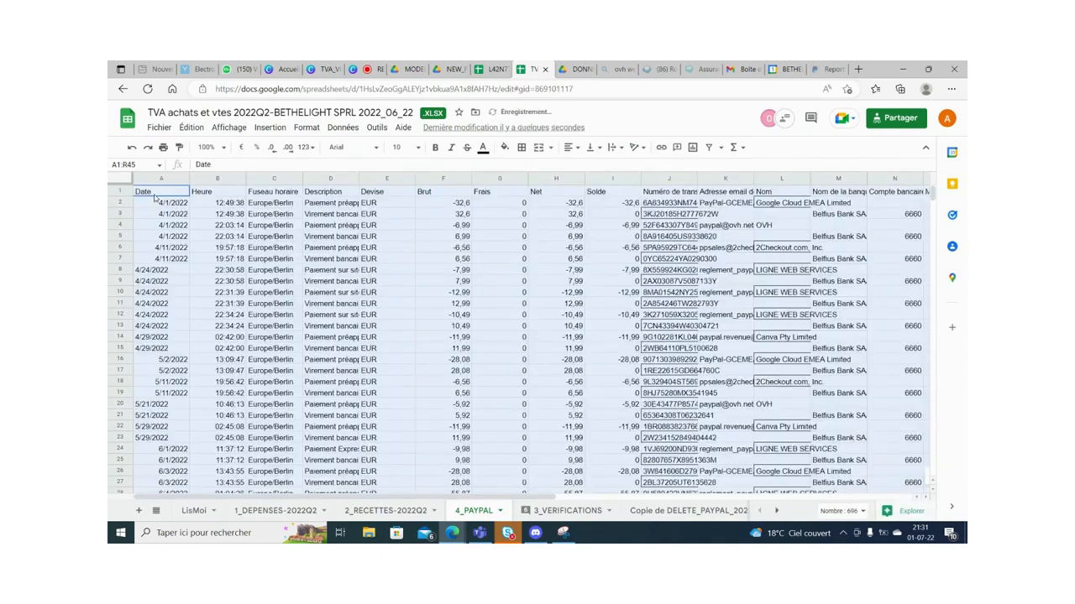
Delete the Heure, Fuseau horaire and Description columns from the 4_PAYPAL sheet
click(444, 261)
click(351, 238)
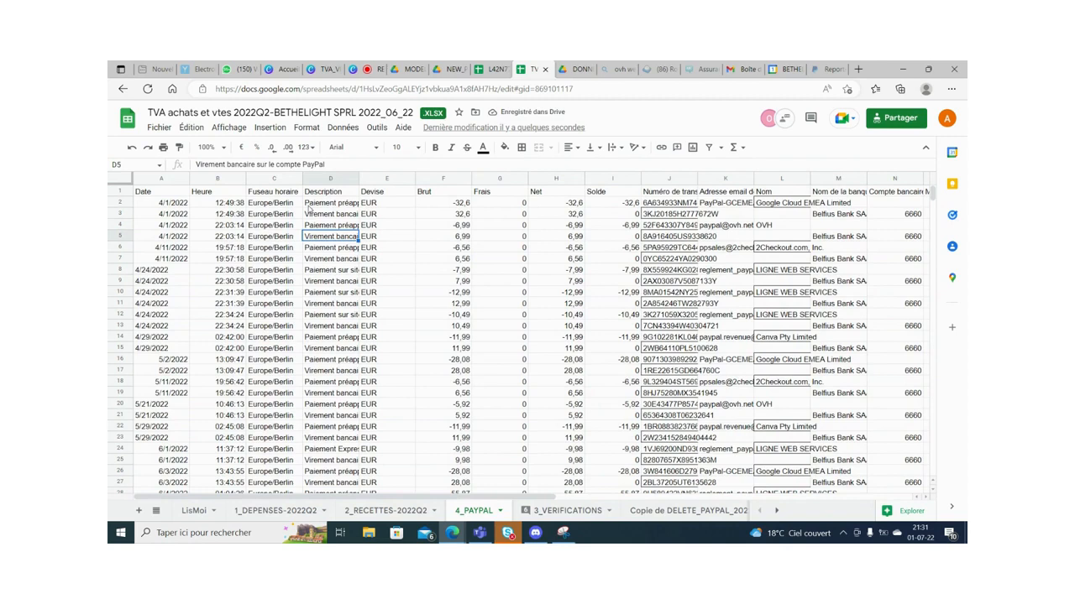
click(263, 182)
click(219, 179)
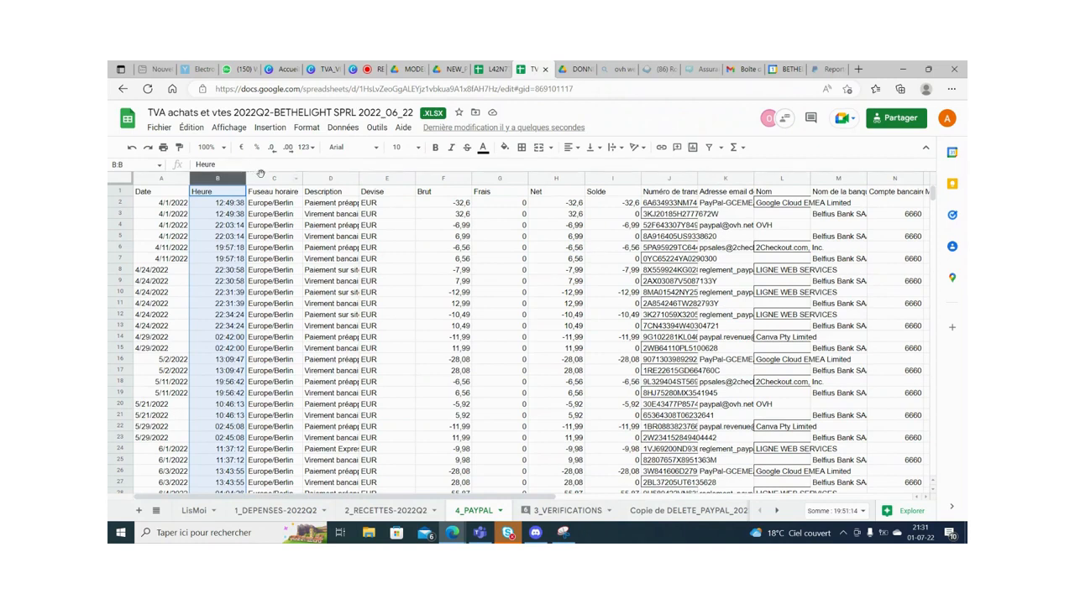
ctrl+click(261, 177)
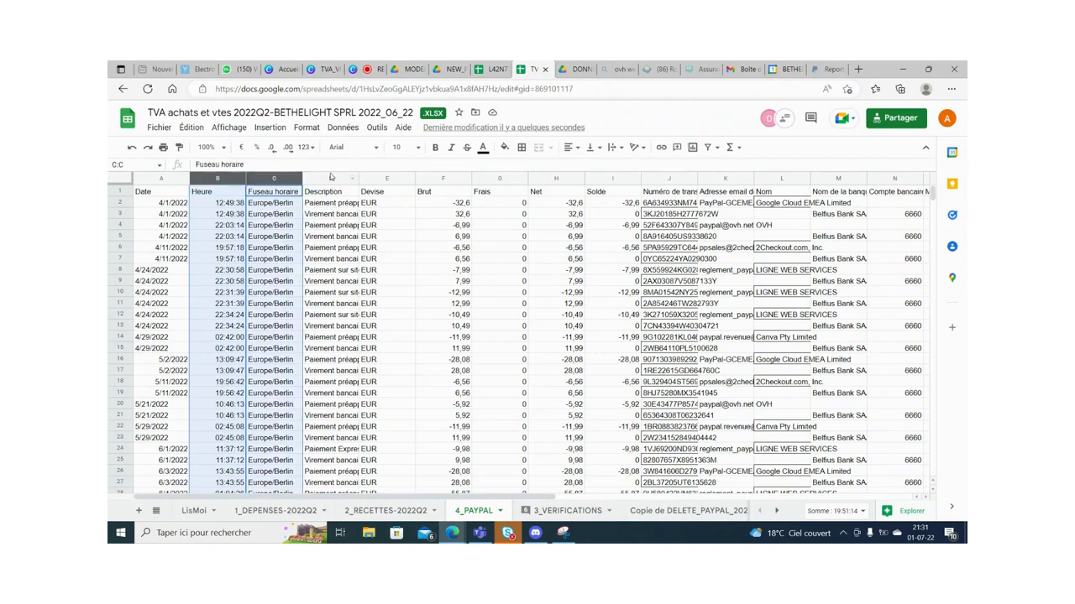
ctrl+click(331, 176)
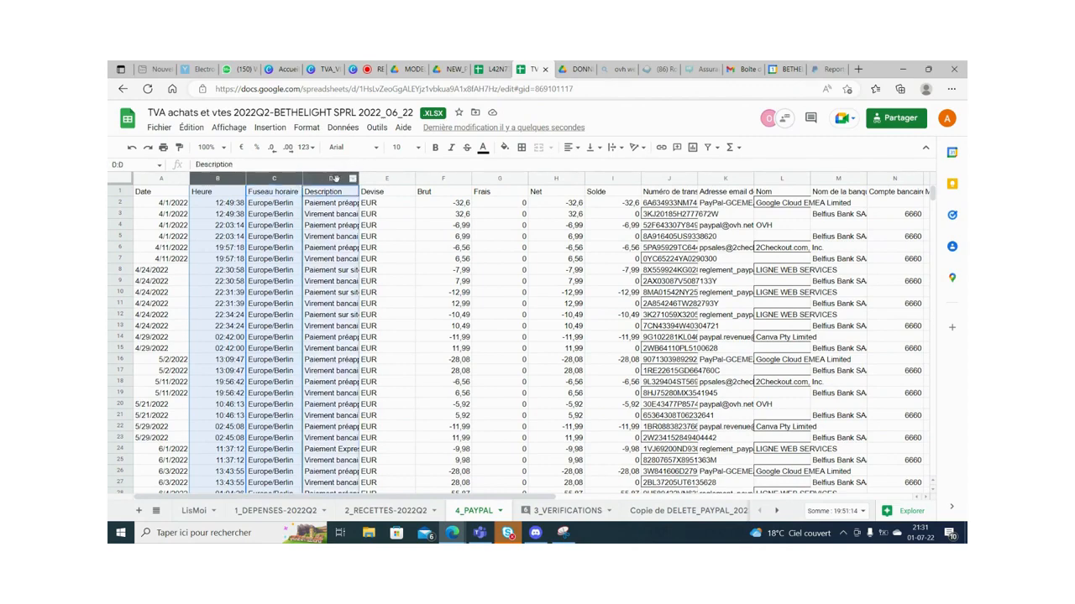
right_click(327, 178)
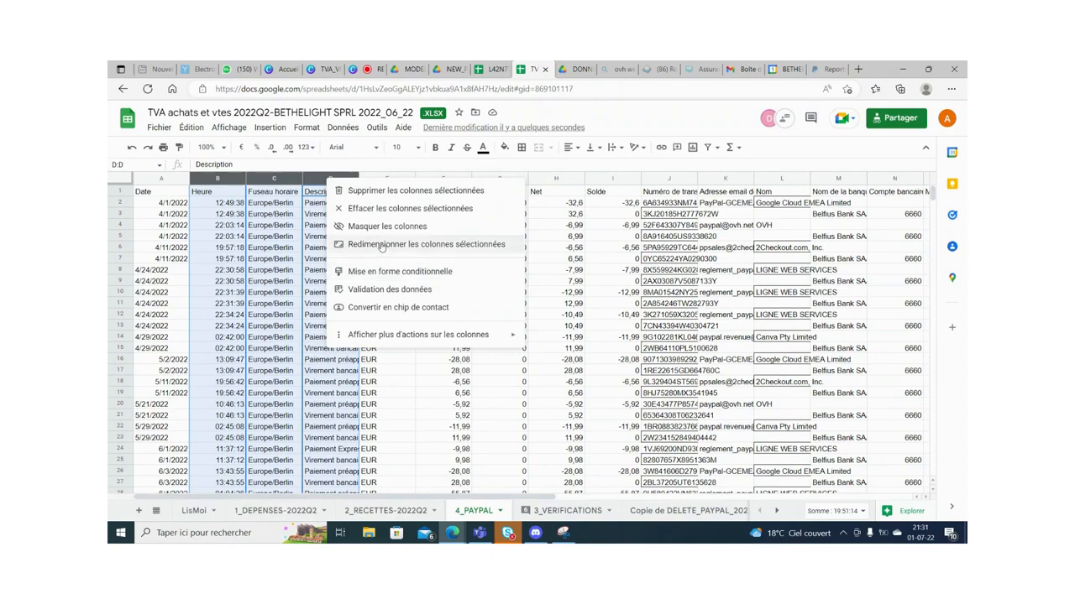
click(378, 192)
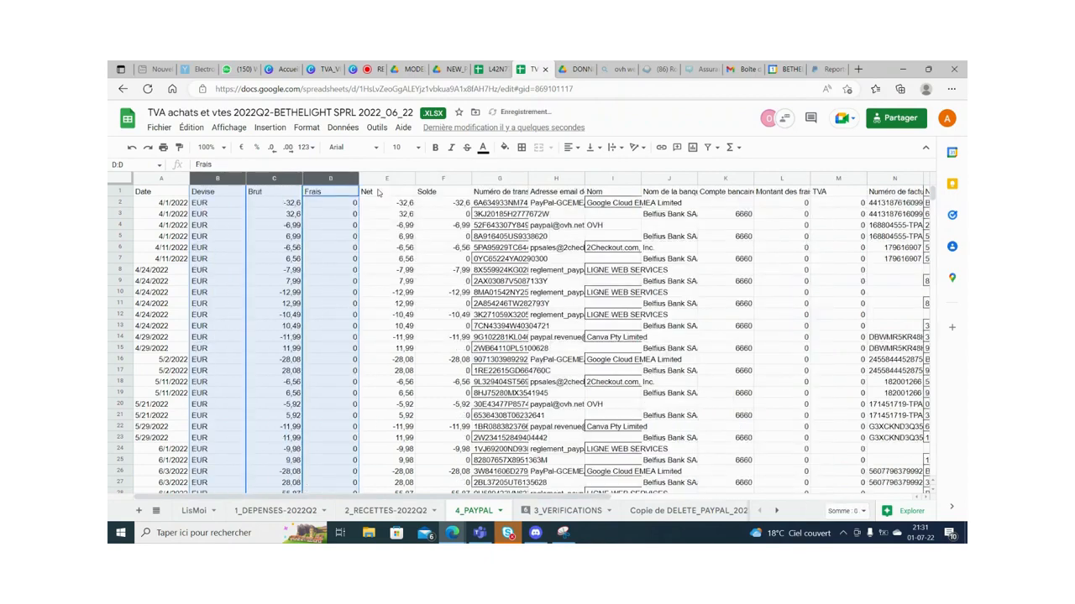
Review the Net and Solde columns, and delete the Numéro de transaction column from the 4_PAYPAL sheet
click(385, 179)
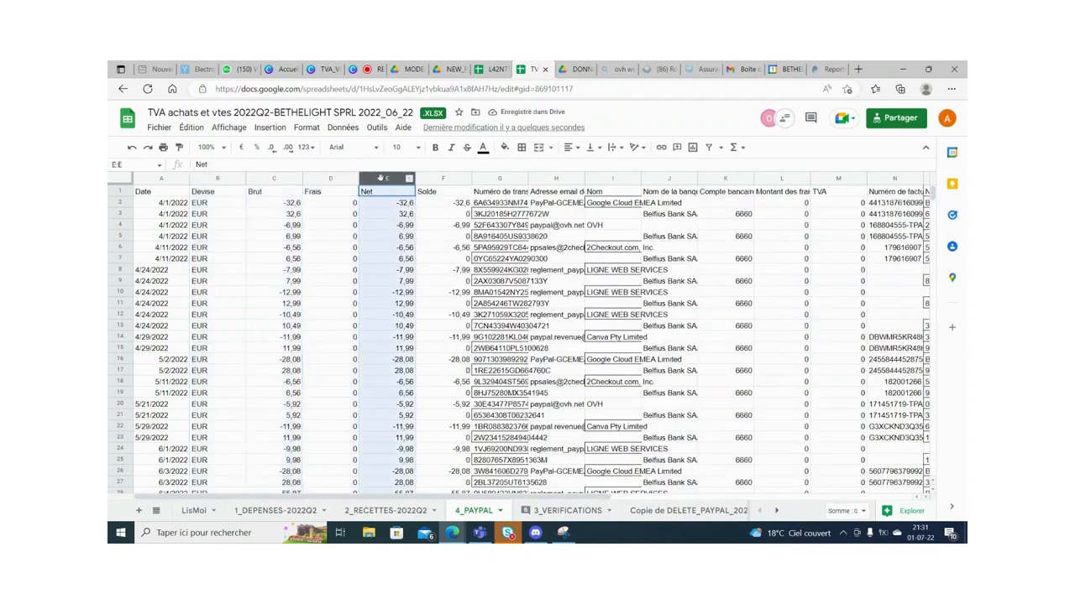
click(434, 180)
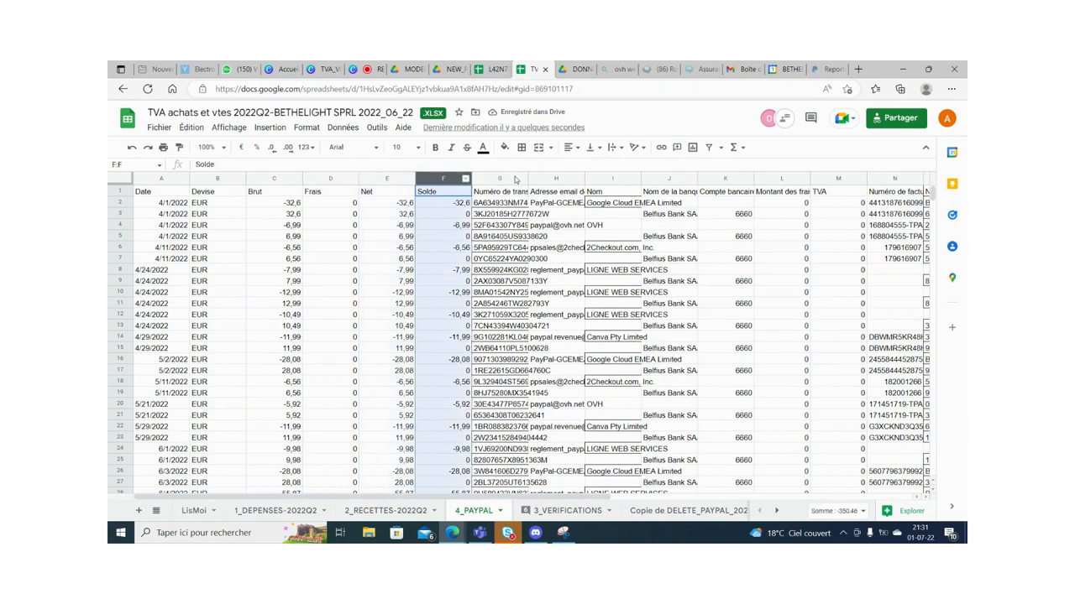
click(504, 202)
click(497, 248)
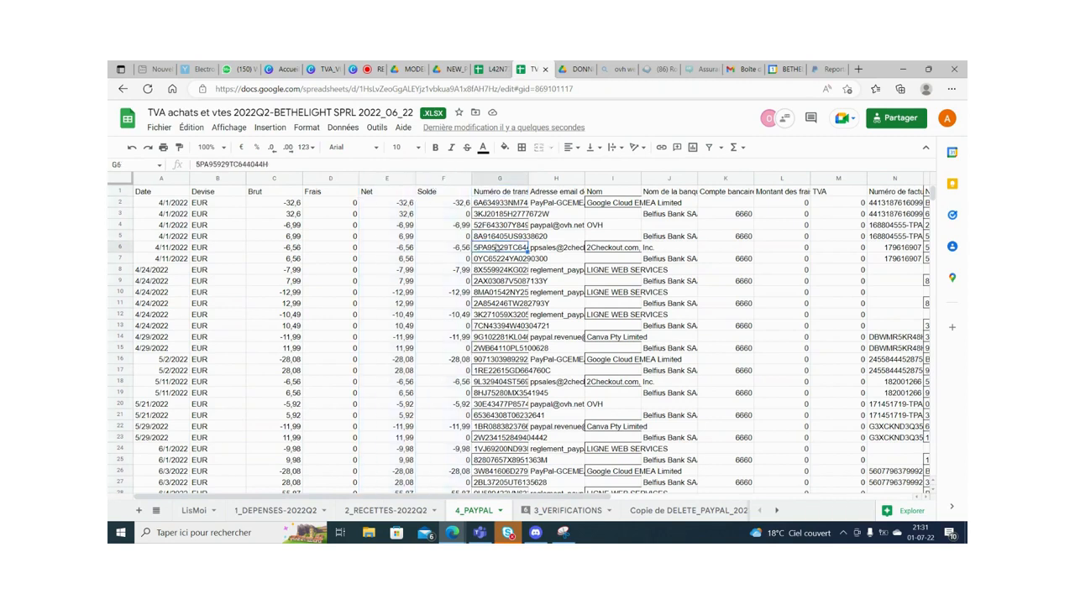
click(499, 190)
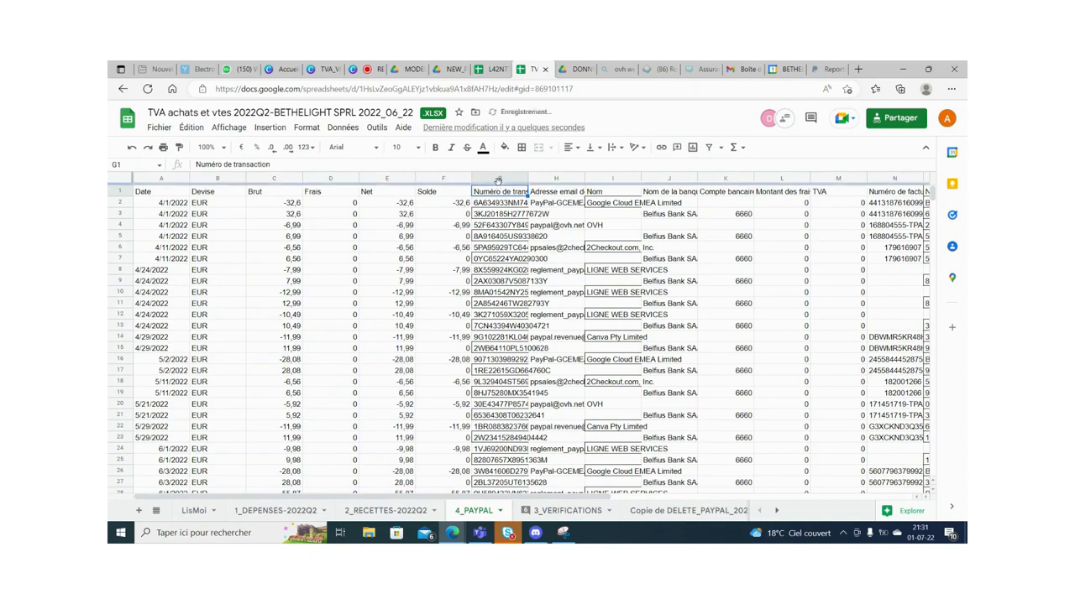
click(498, 178)
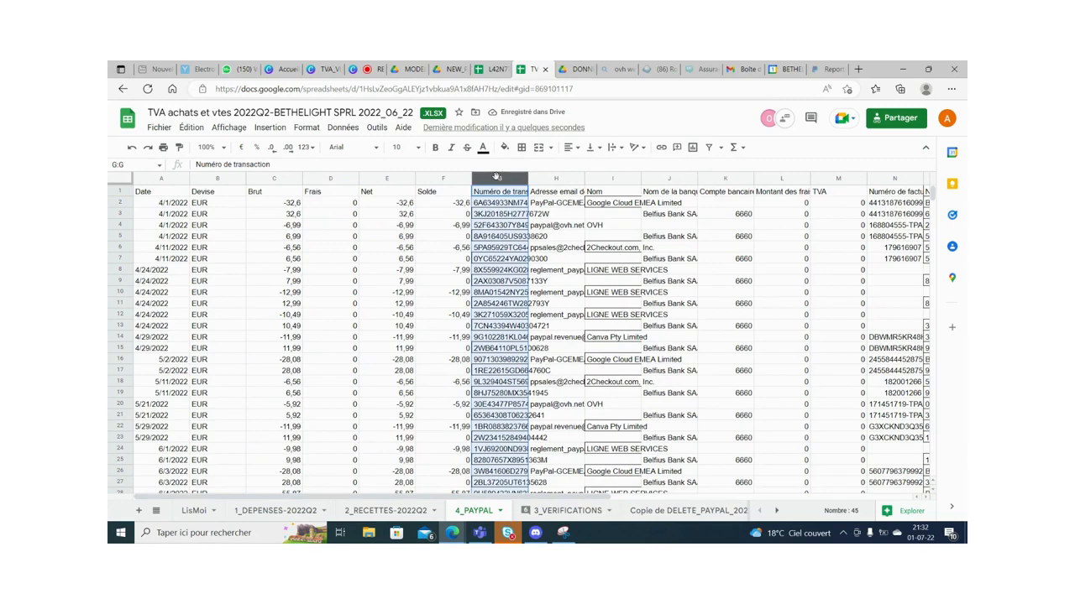
right_click(496, 177)
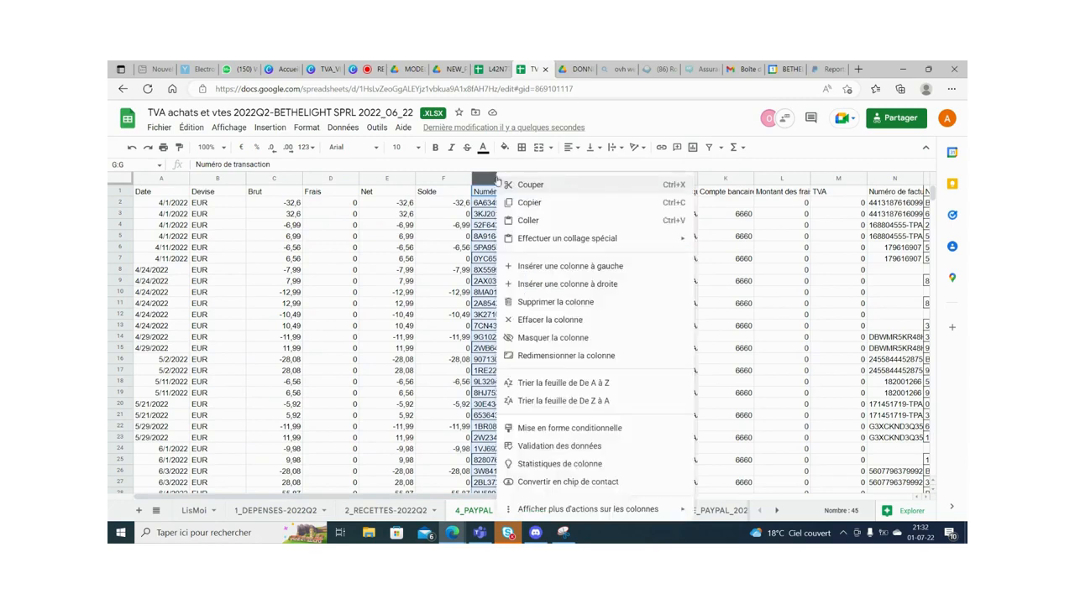
click(547, 302)
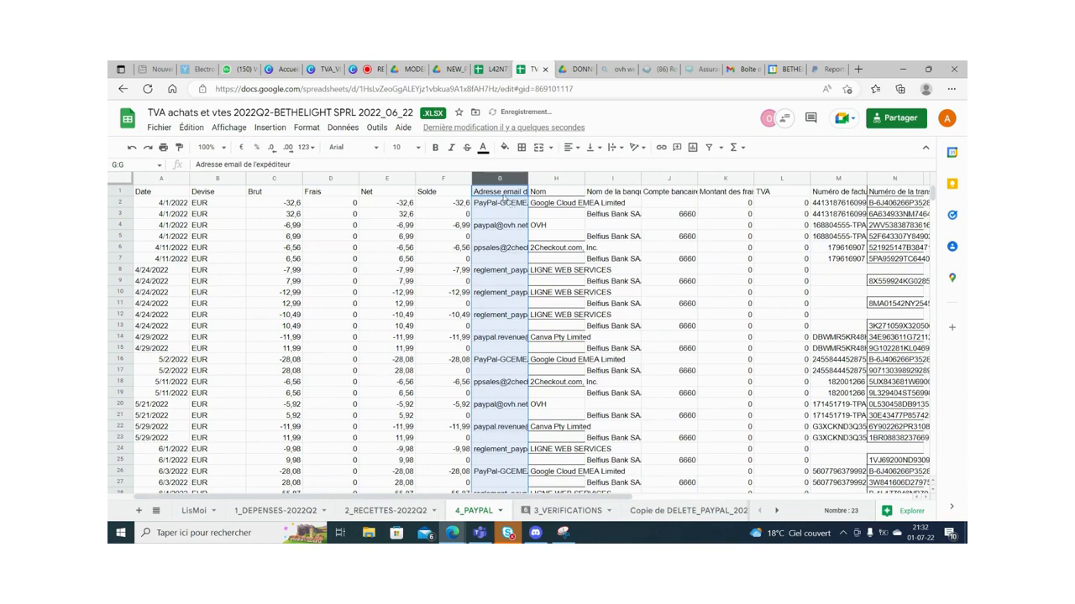
Check the sender e-mail entries and delete the Adresse email de l'expéditeur column
click(502, 275)
click(502, 205)
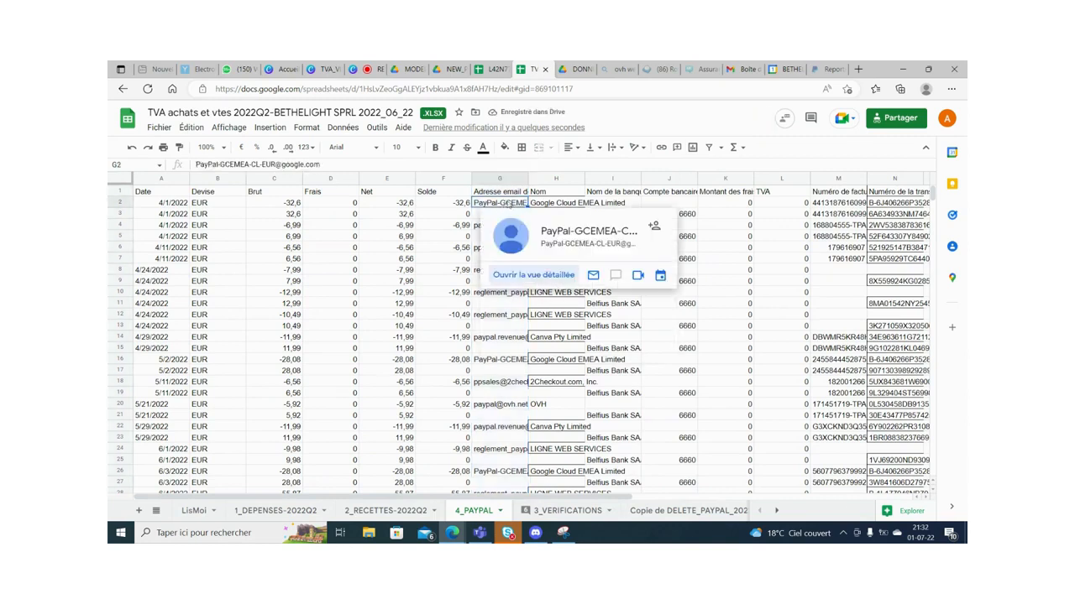
click(511, 179)
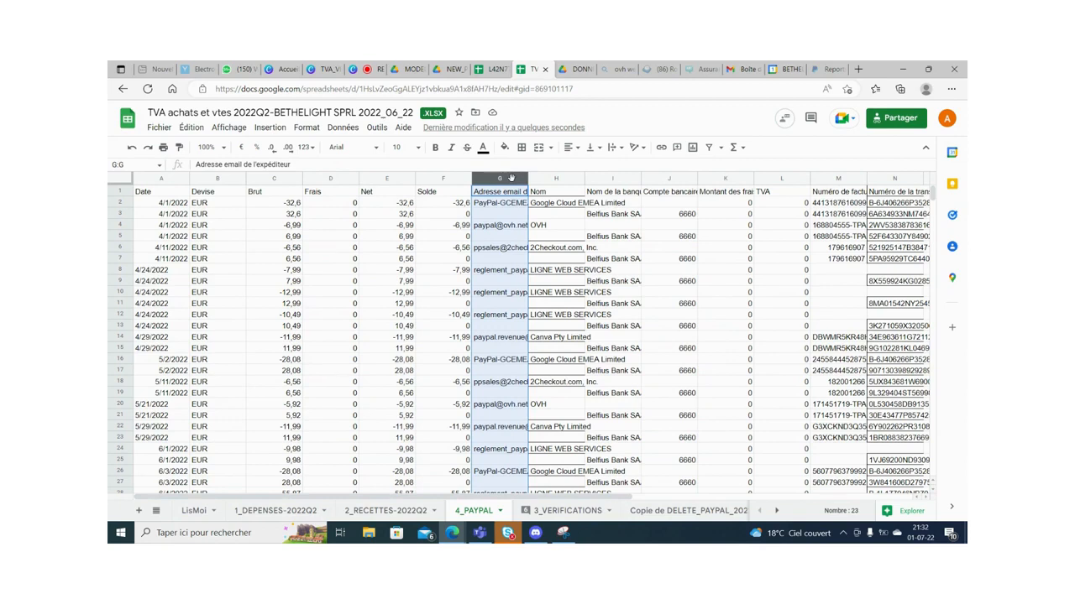
right_click(511, 178)
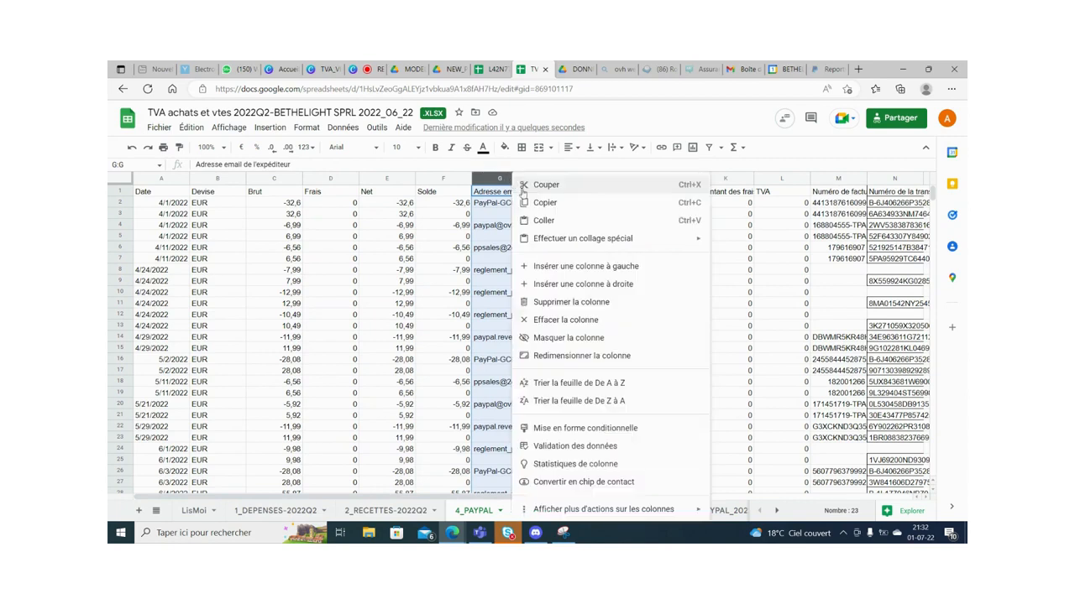
click(583, 304)
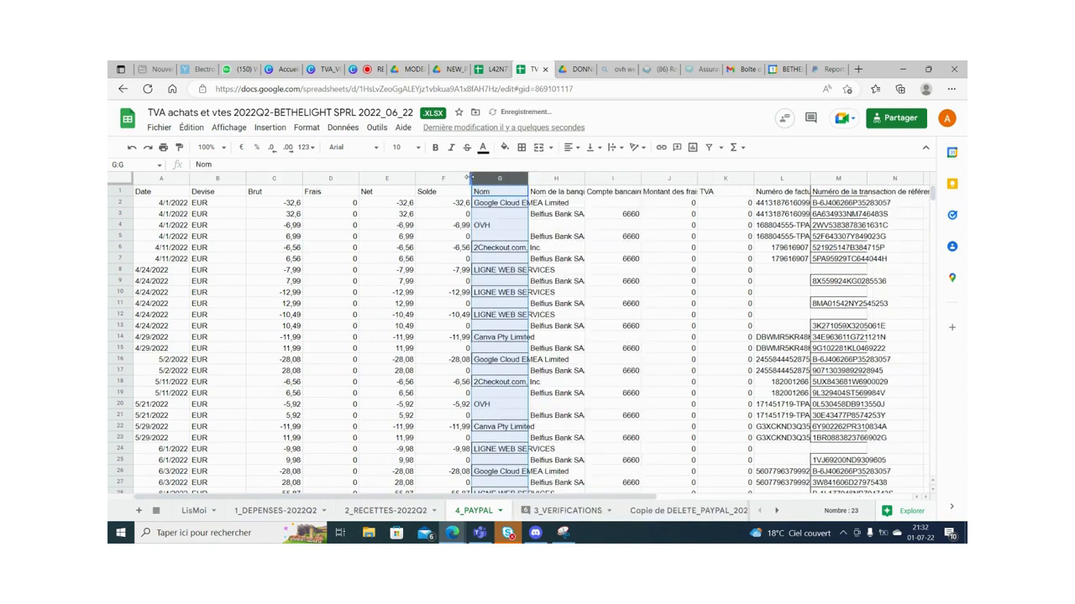
Examine the date, Net, Solde, Nom and bank name of the paired Google Cloud EMEA Limited transaction rows
click(555, 225)
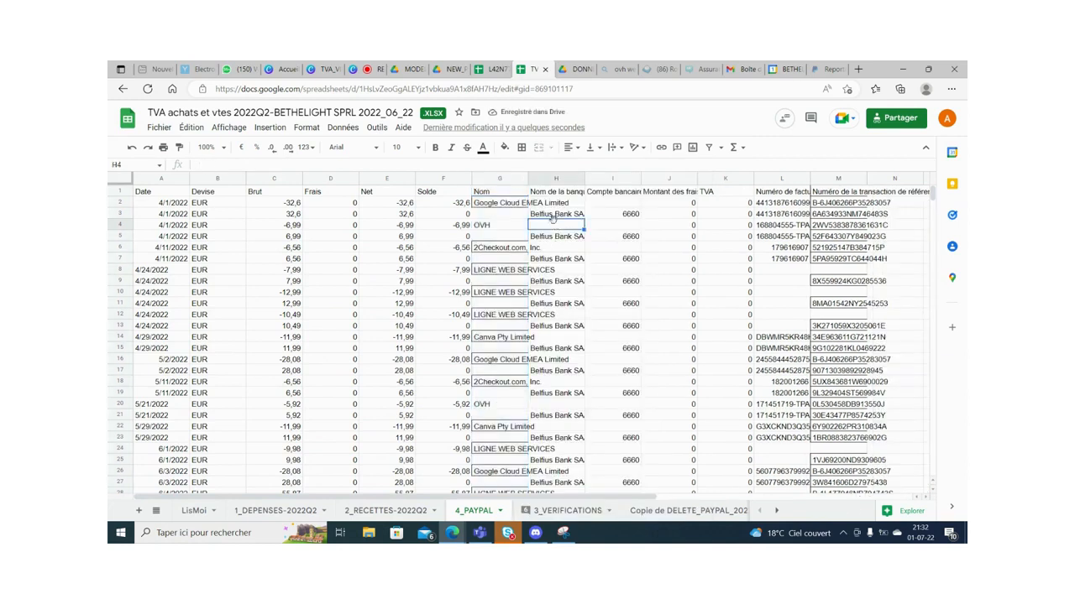
click(156, 179)
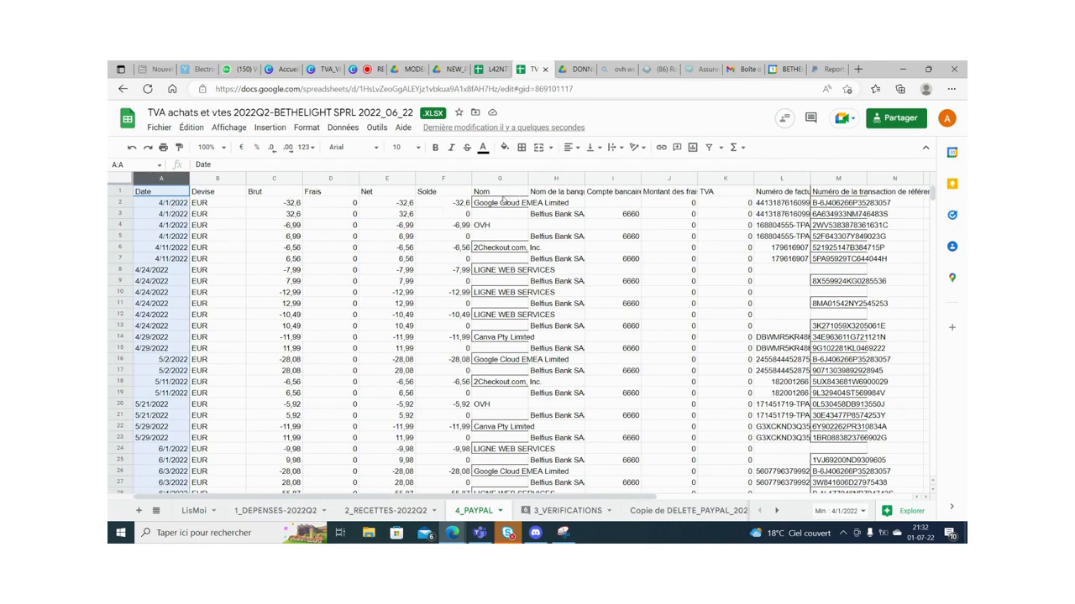
click(498, 205)
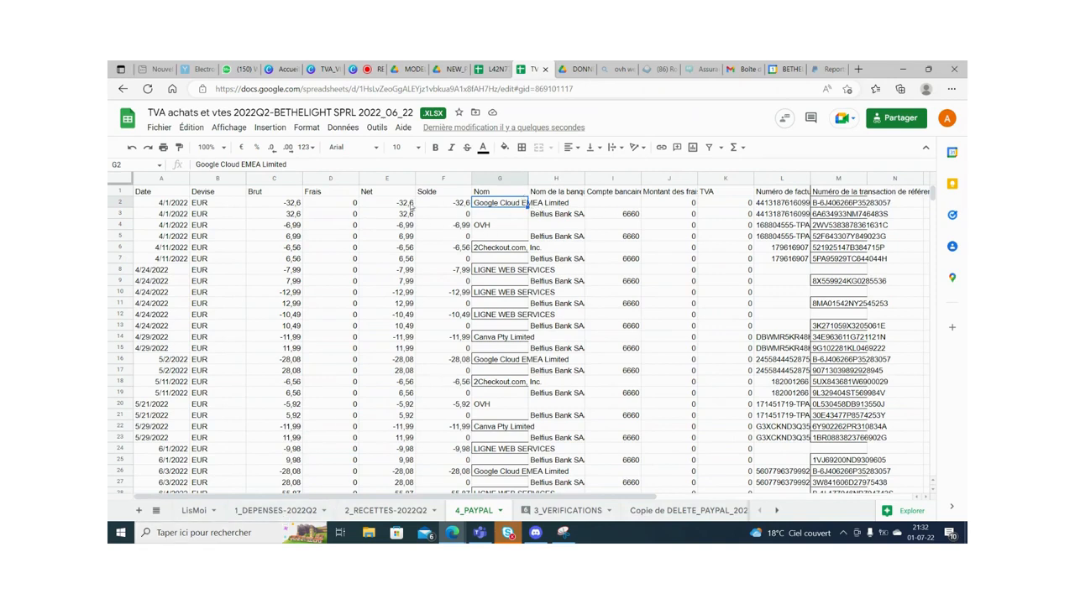
click(495, 218)
click(489, 206)
click(493, 217)
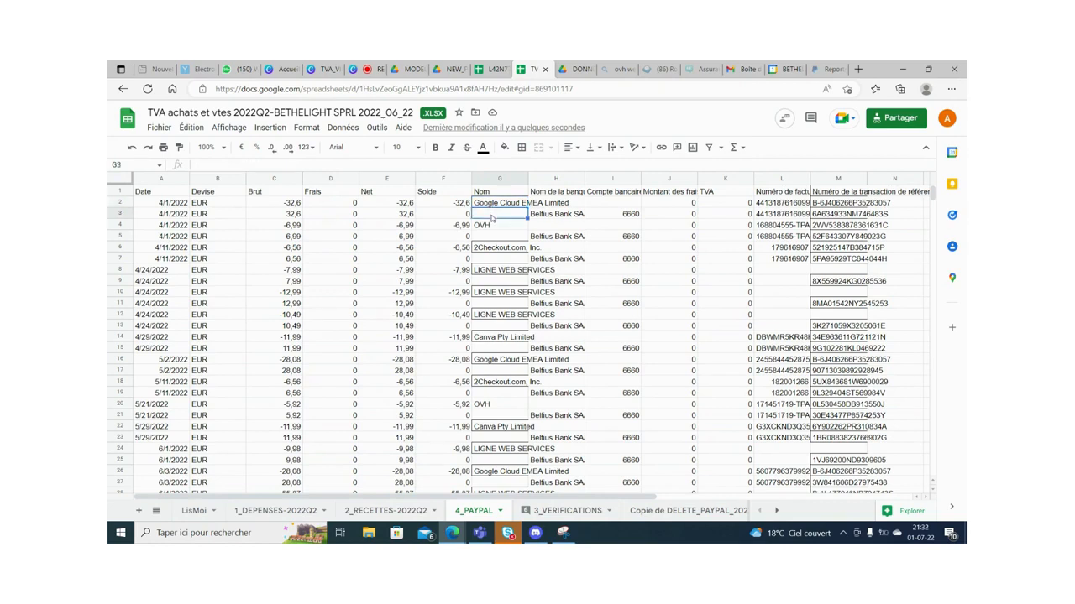
click(434, 204)
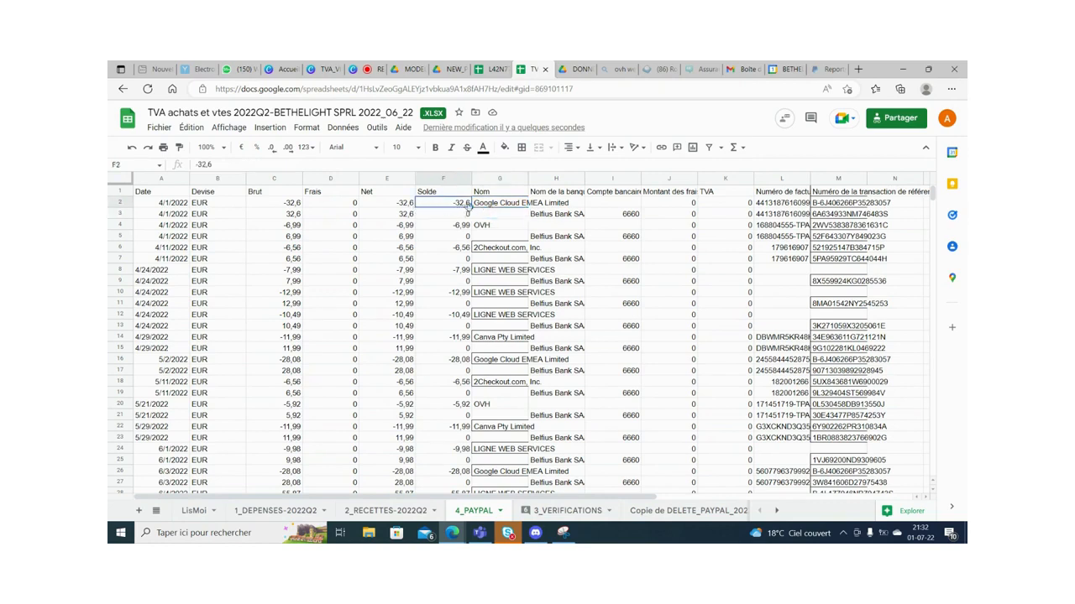
click(495, 205)
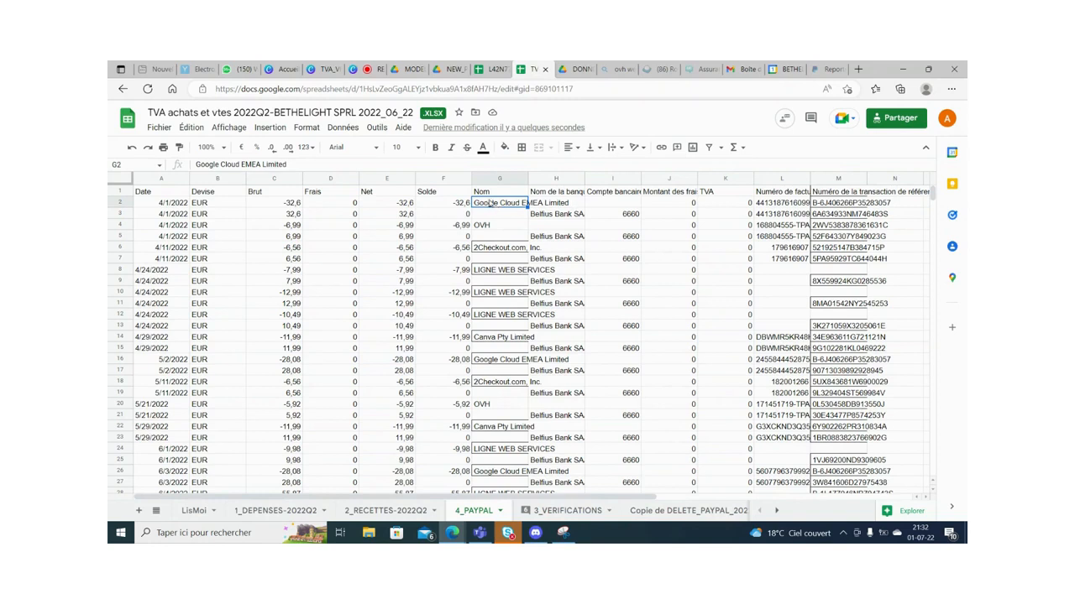
click(398, 216)
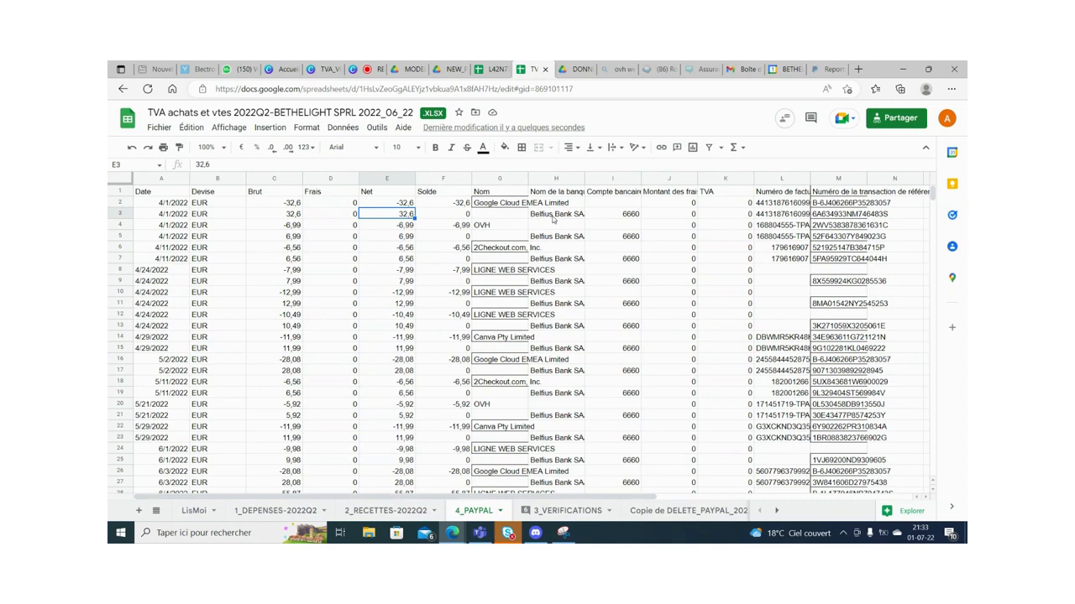
click(493, 216)
click(402, 205)
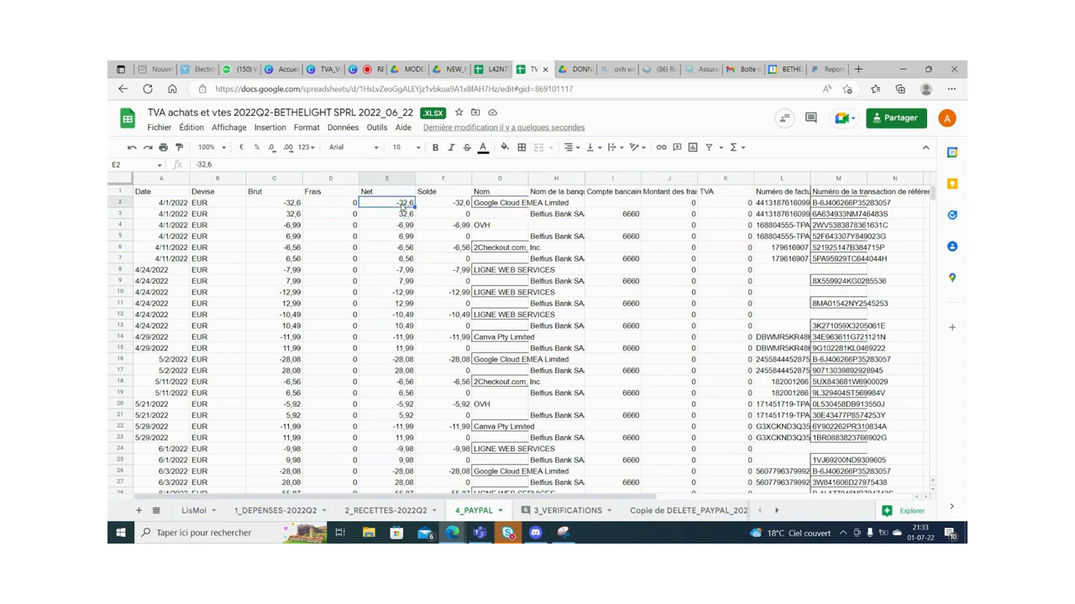
click(495, 206)
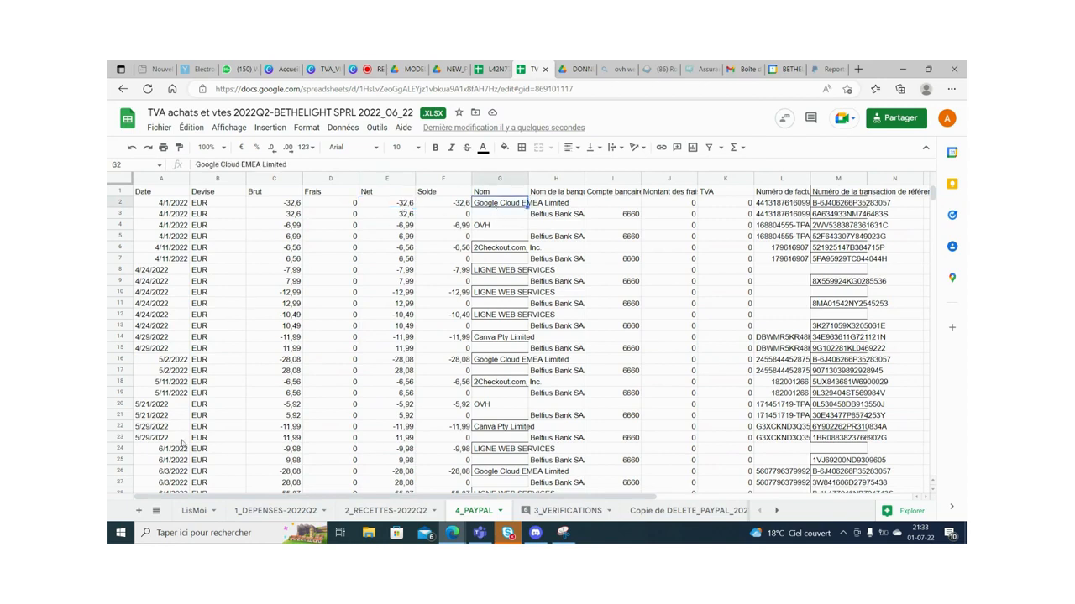
Compare the 24/06/2022 PayPal expense in row 6 of 1_DEPENSES-2022Q2 with the transactions in the 4_PAYPAL sheet
click(264, 510)
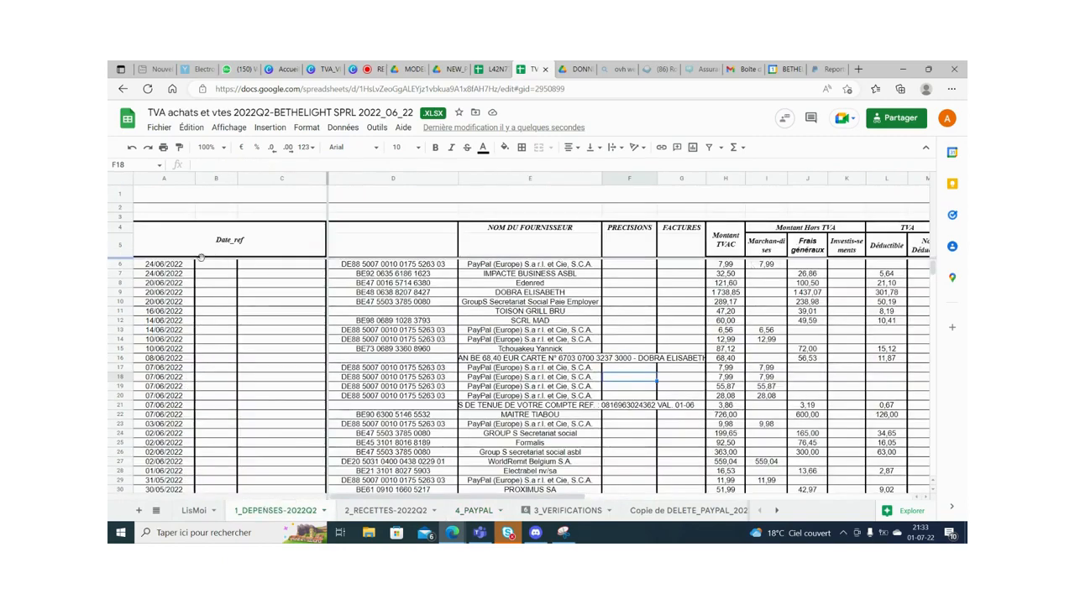
click(178, 267)
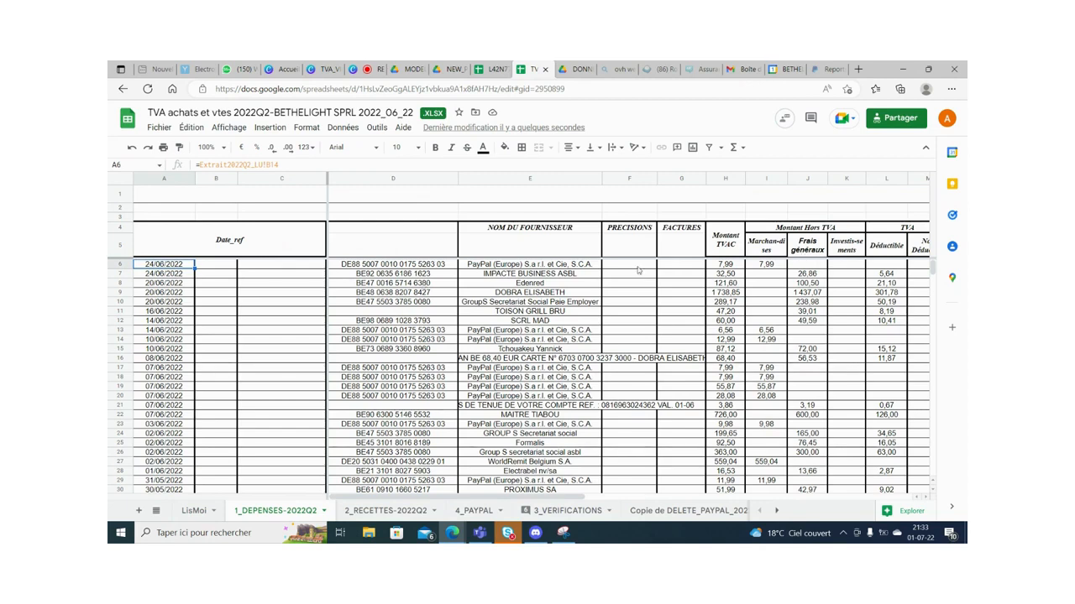
click(495, 262)
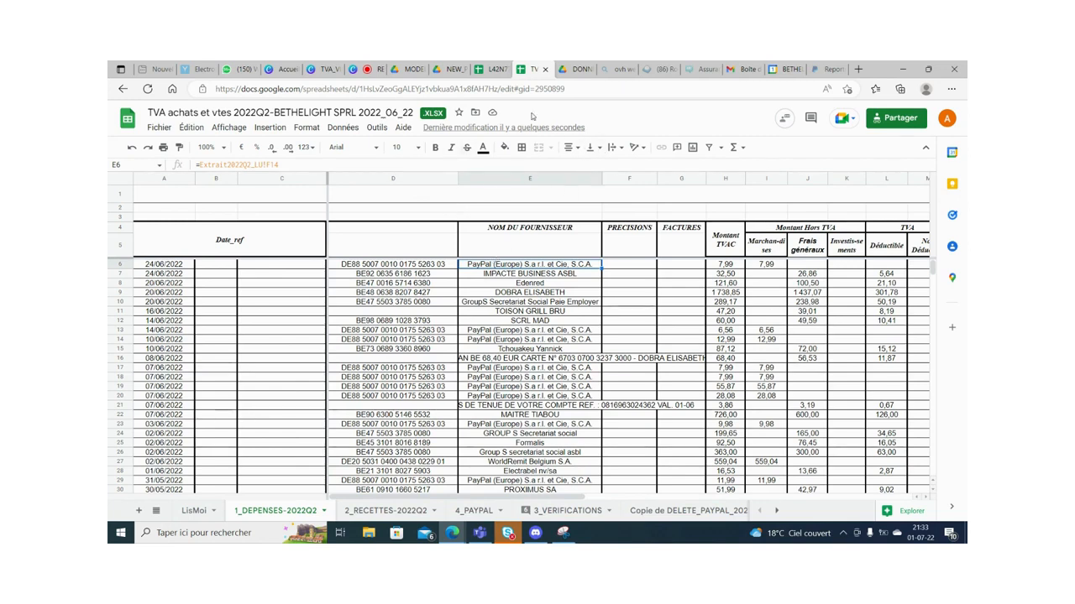
click(477, 515)
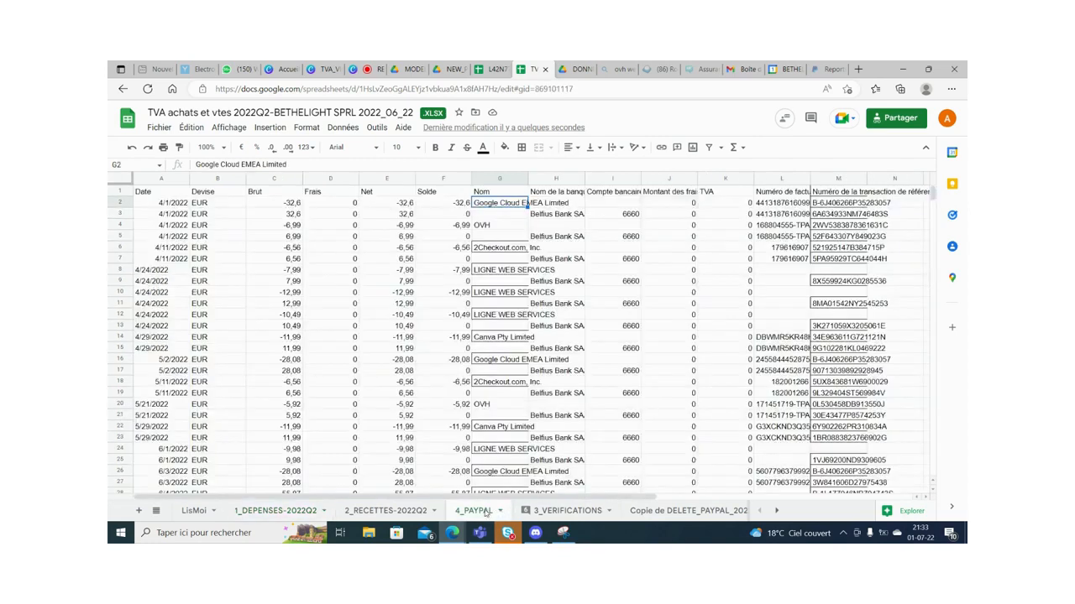
click(282, 509)
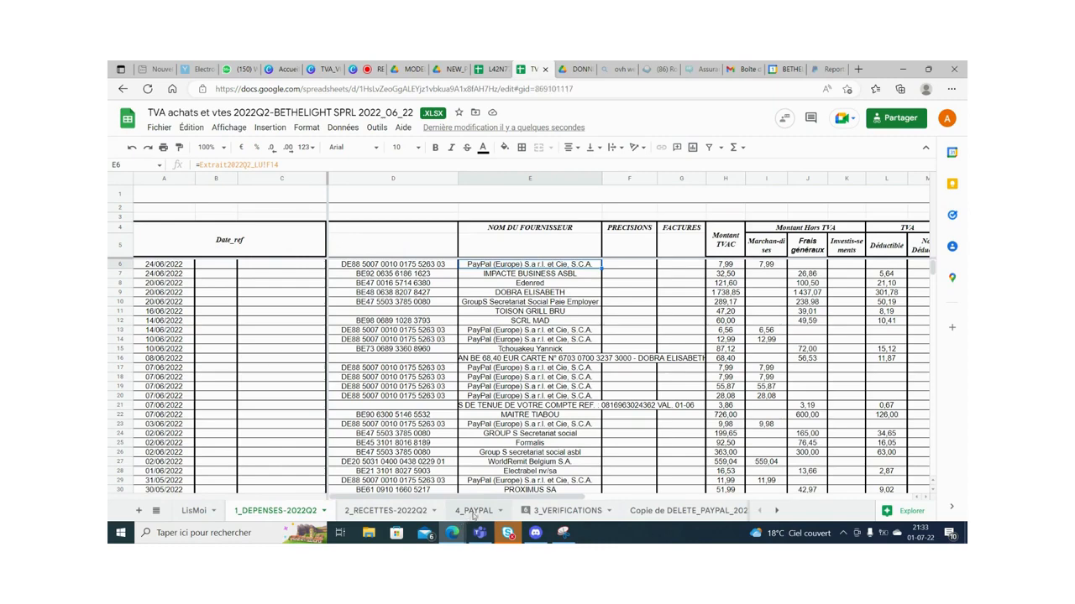
click(473, 513)
click(301, 510)
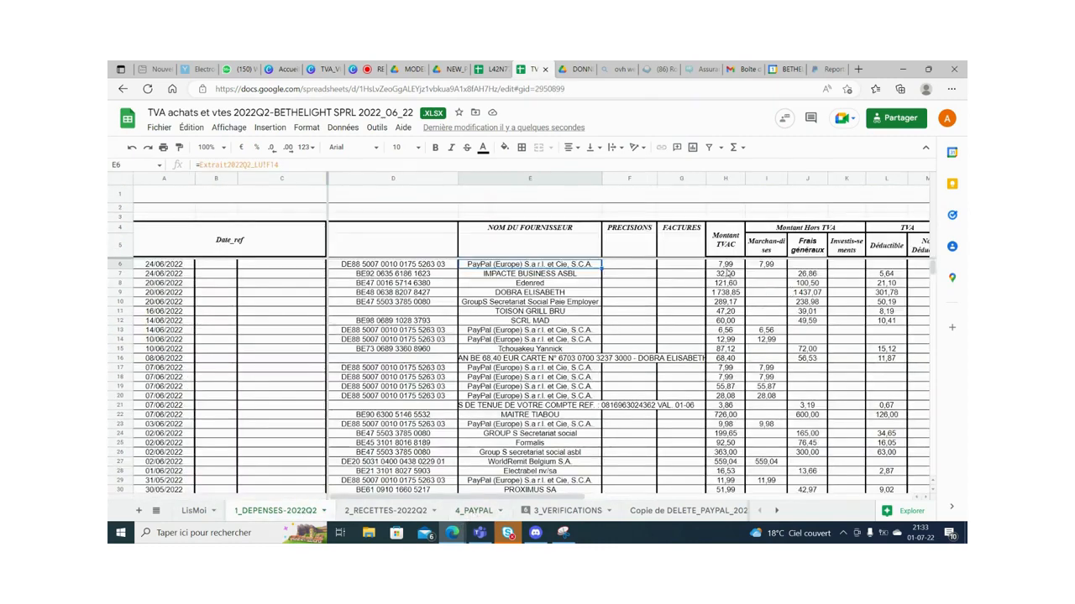
click(473, 512)
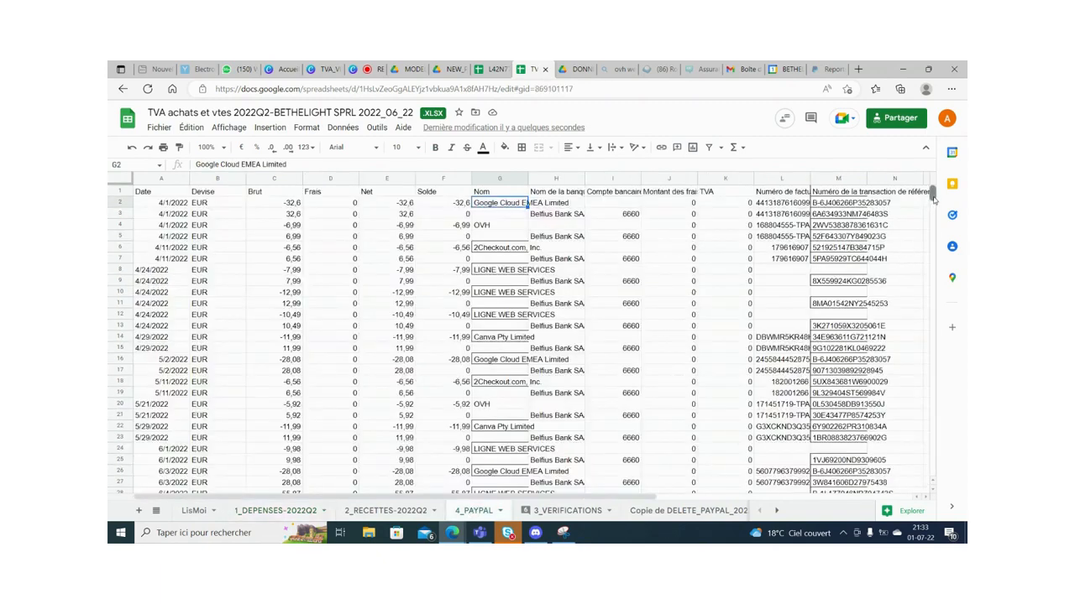
Highlight in yellow the two 6/23/2022 LIGNE WEB SERVICES transaction rows, 38 and 39, in the 4_PAYPAL sheet
drag(933, 195, 930, 208)
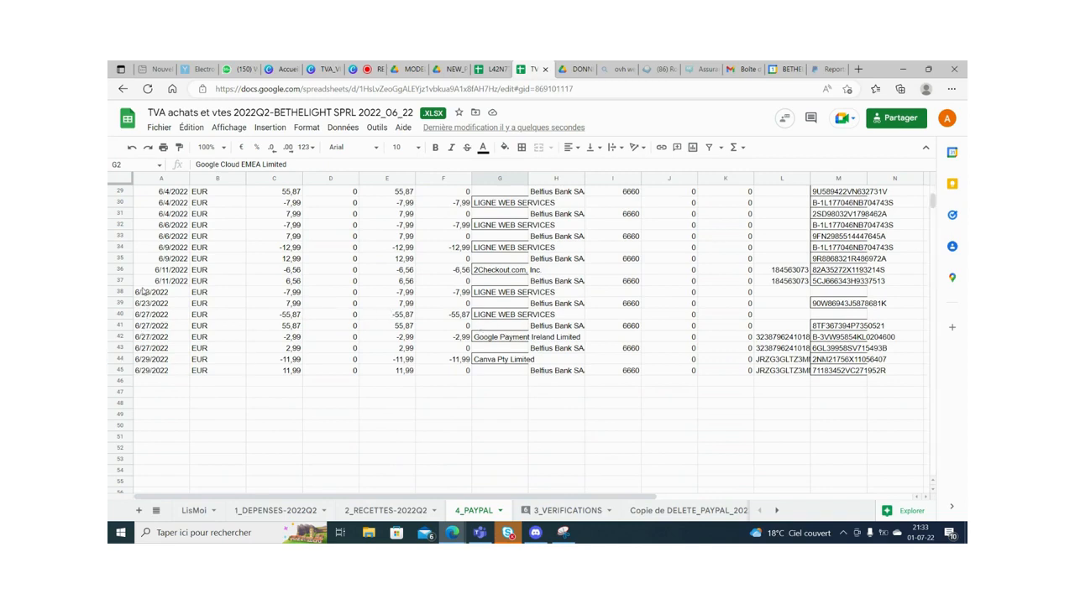
click(120, 291)
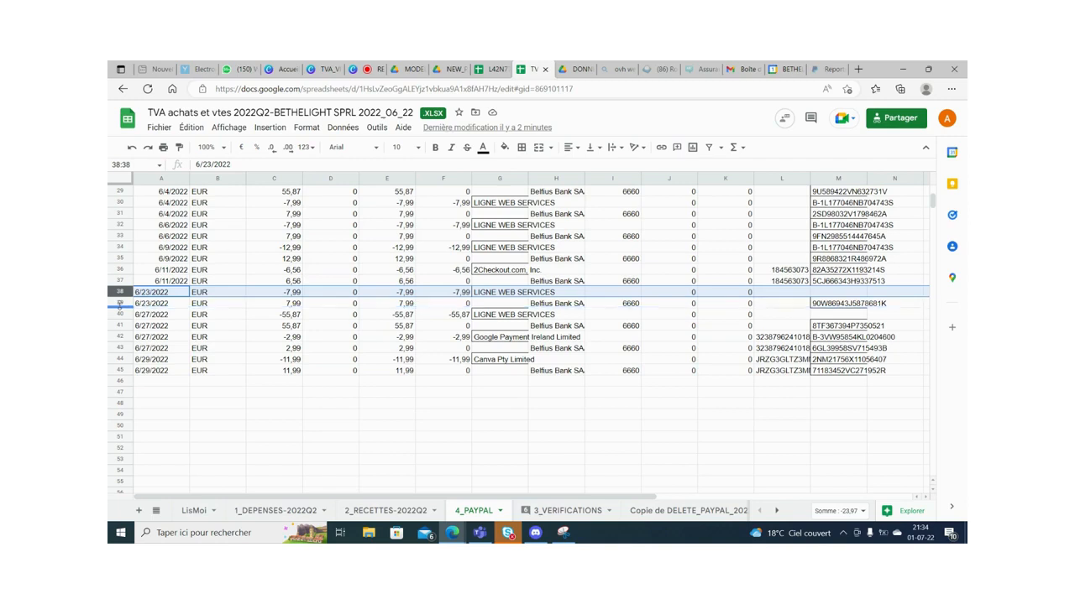
click(119, 303)
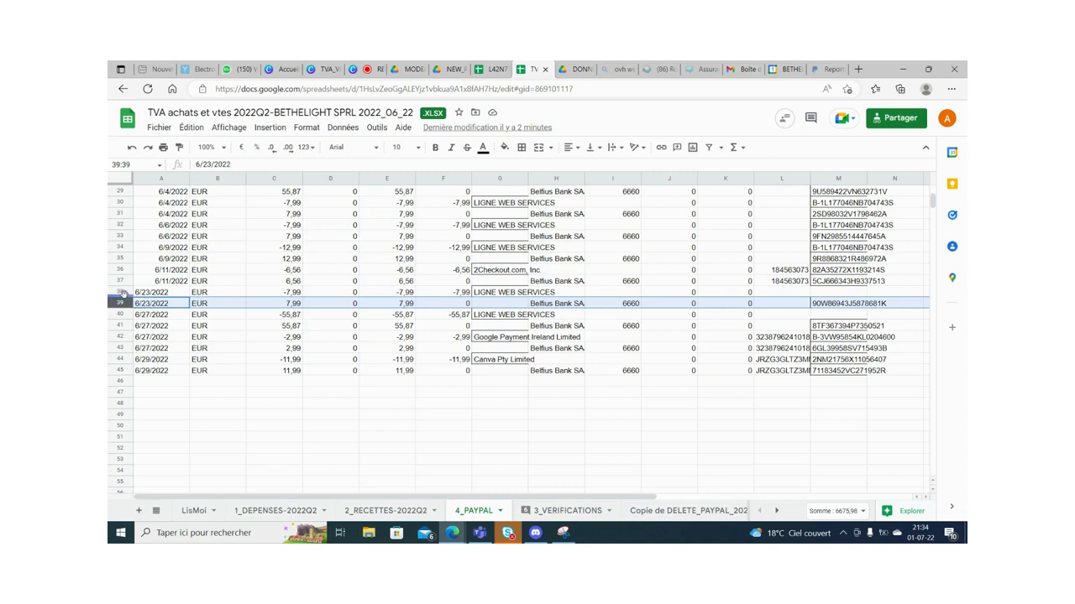
click(117, 292)
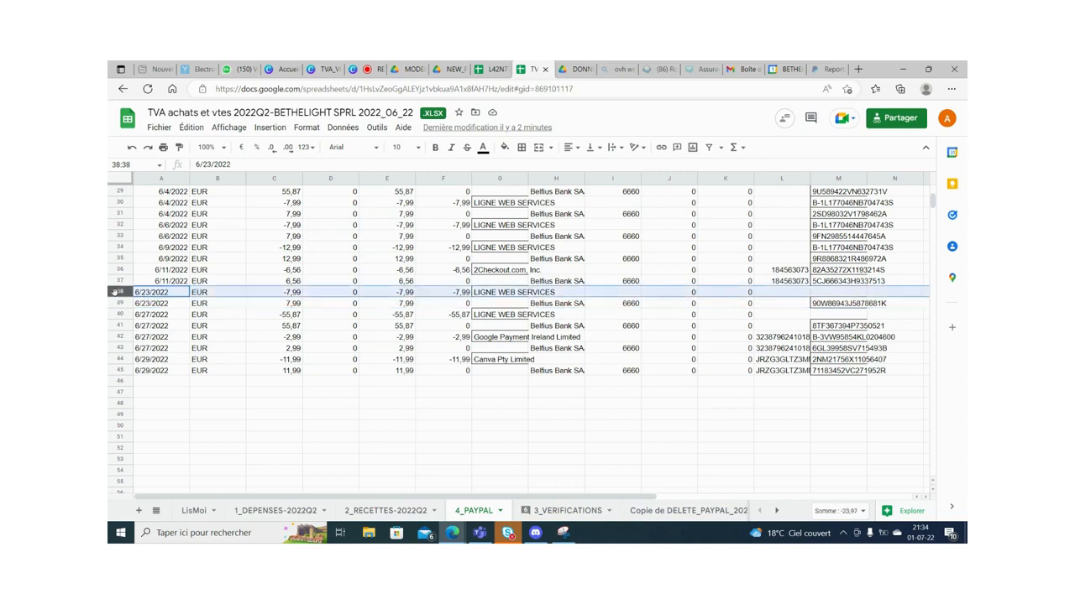
mouse_move(119, 293)
mouse_down()
mouse_move(120, 308)
mouse_move(118, 292)
mouse_up()
click(120, 304)
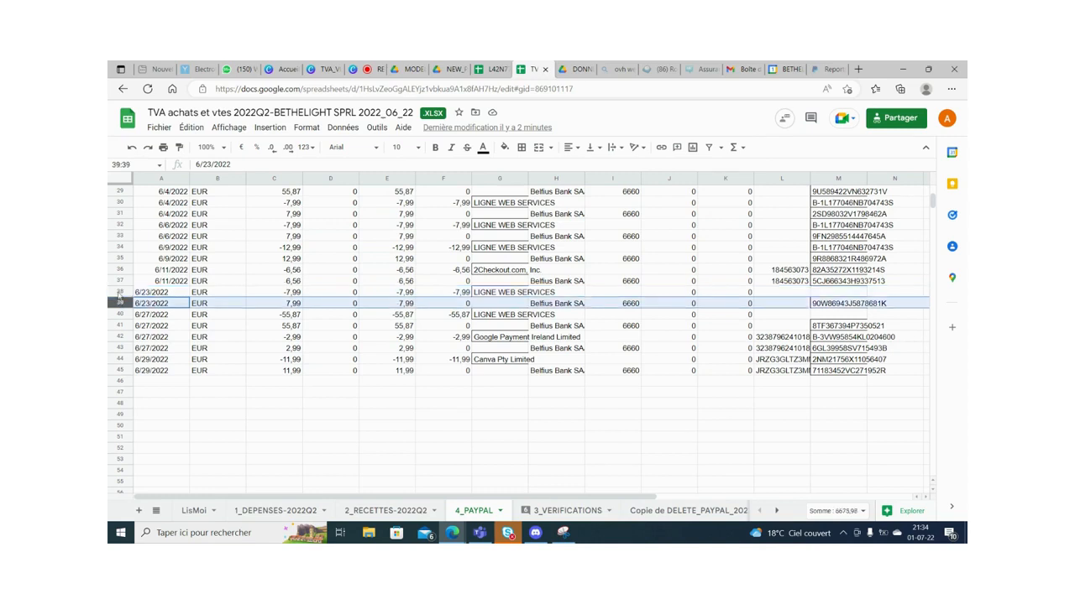
shift+click(120, 292)
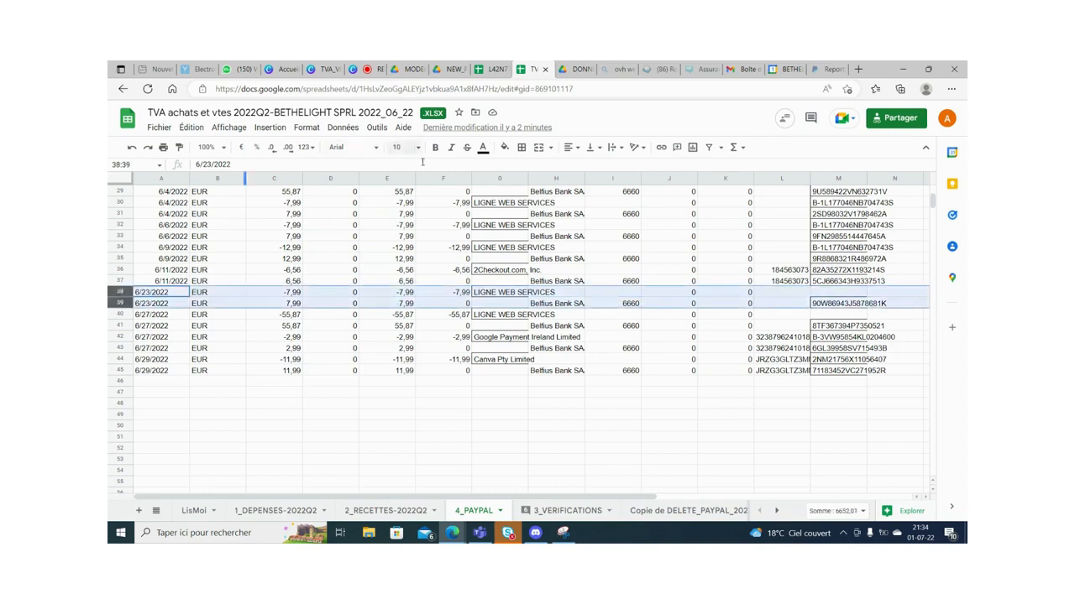
click(504, 147)
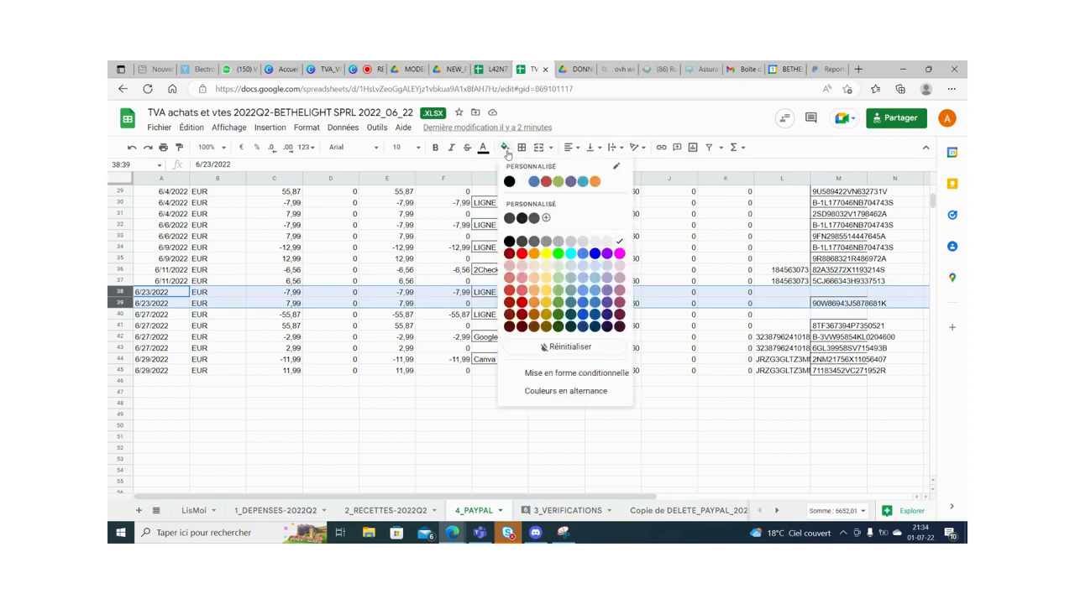
click(547, 255)
click(468, 357)
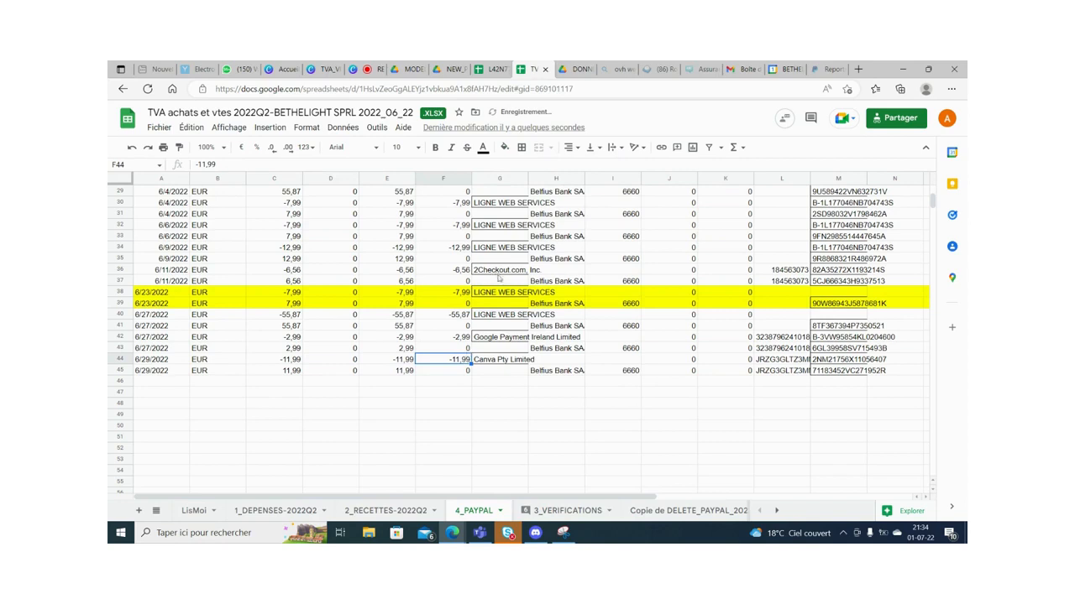
Fit the width of column G in the 4_PAYPAL sheet to its supplier names
click(498, 294)
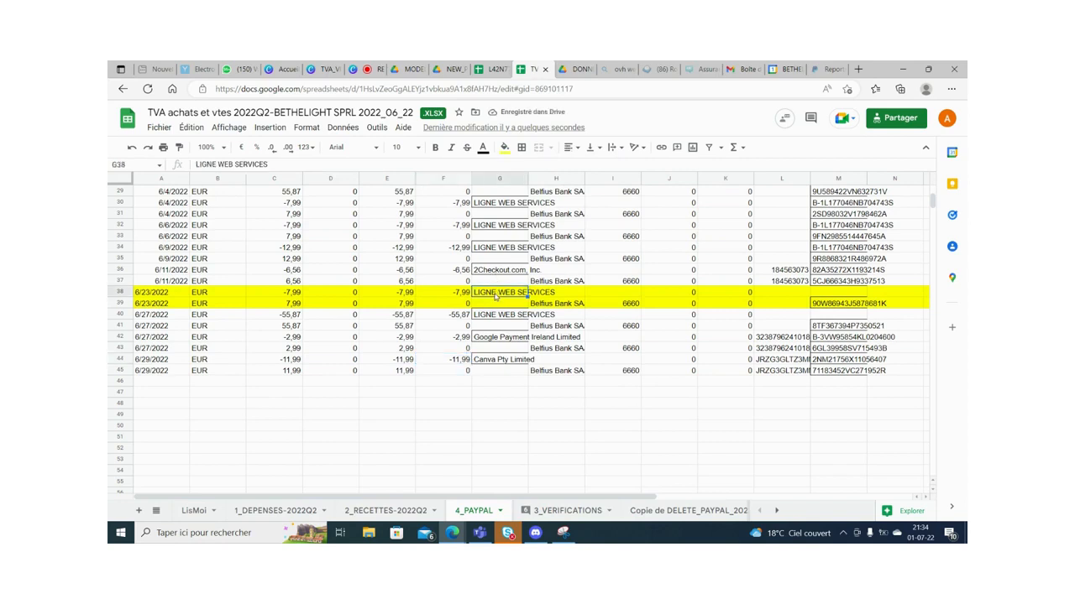
double_click(528, 179)
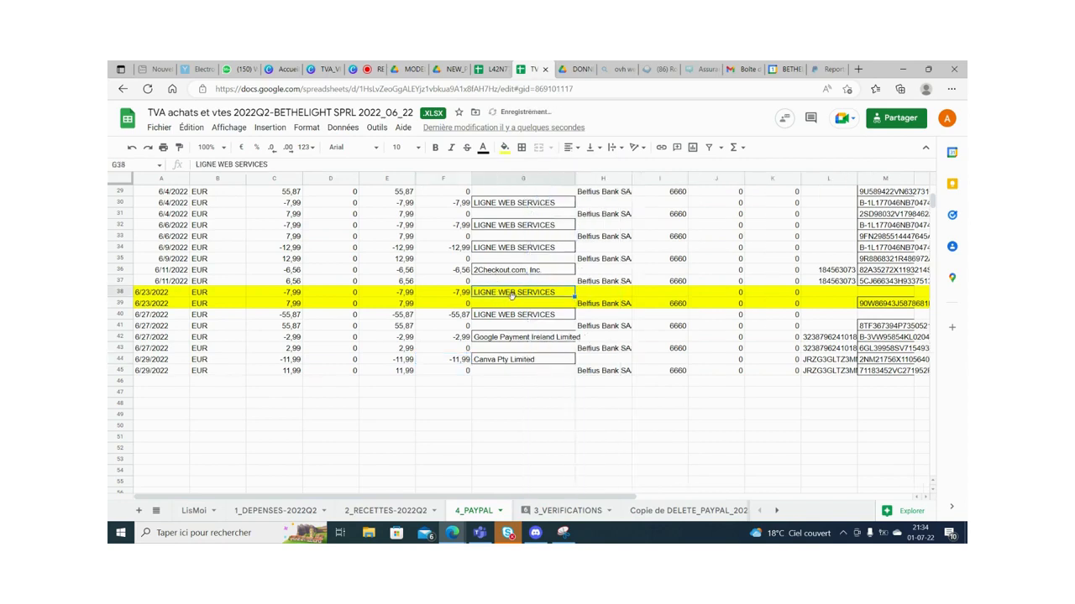
click(487, 70)
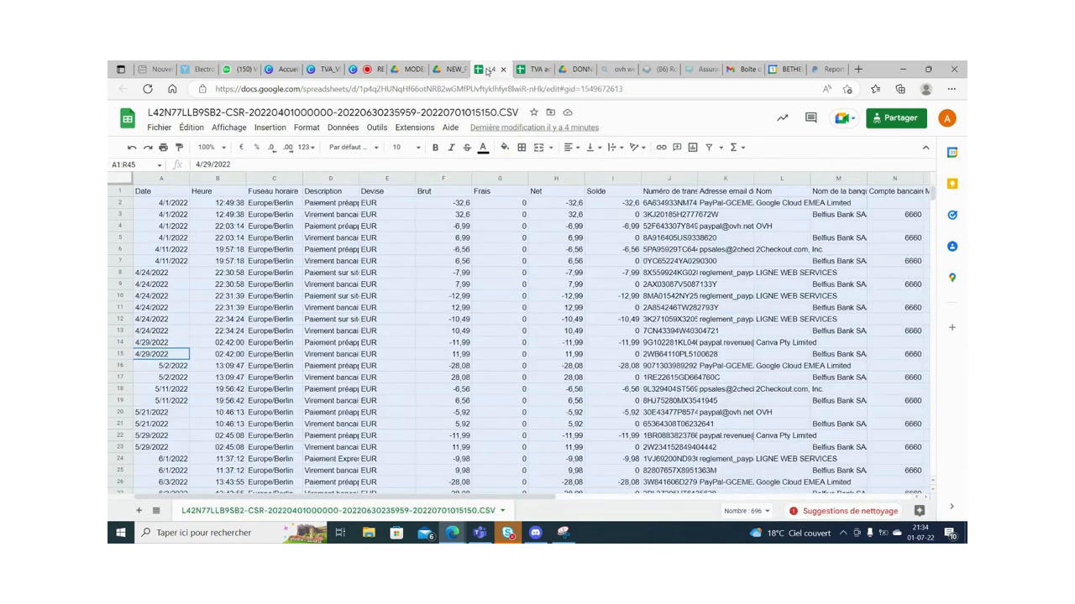
click(533, 69)
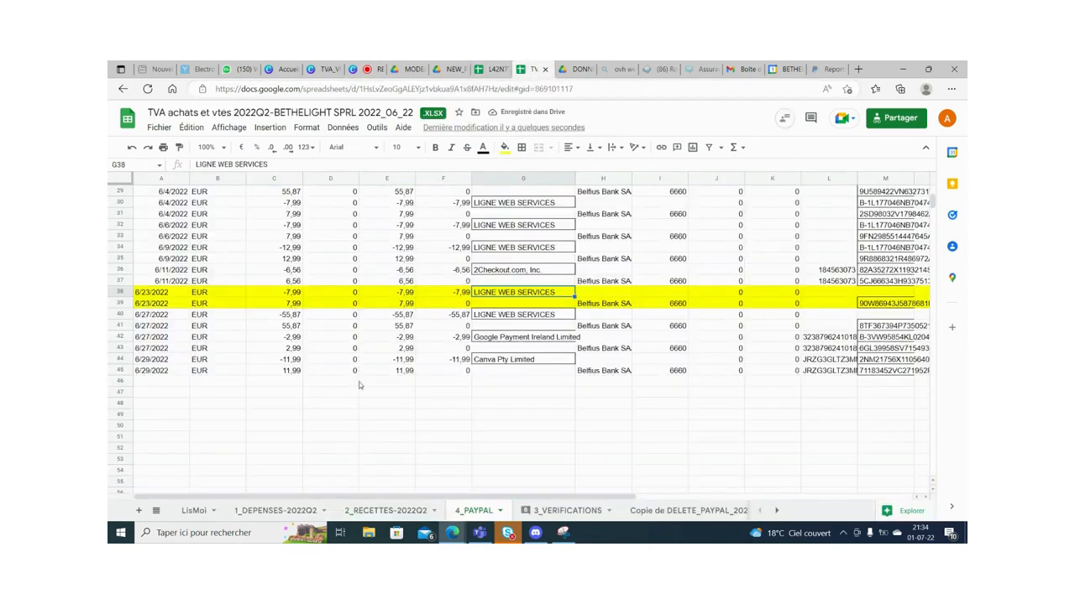
Link PRECISIONS cell F6 in 1_DEPENSES-2022Q2 to the LIGNE WEB SERVICES name with ='4_PAYPAL'!G38, and widen the column to fit
click(254, 512)
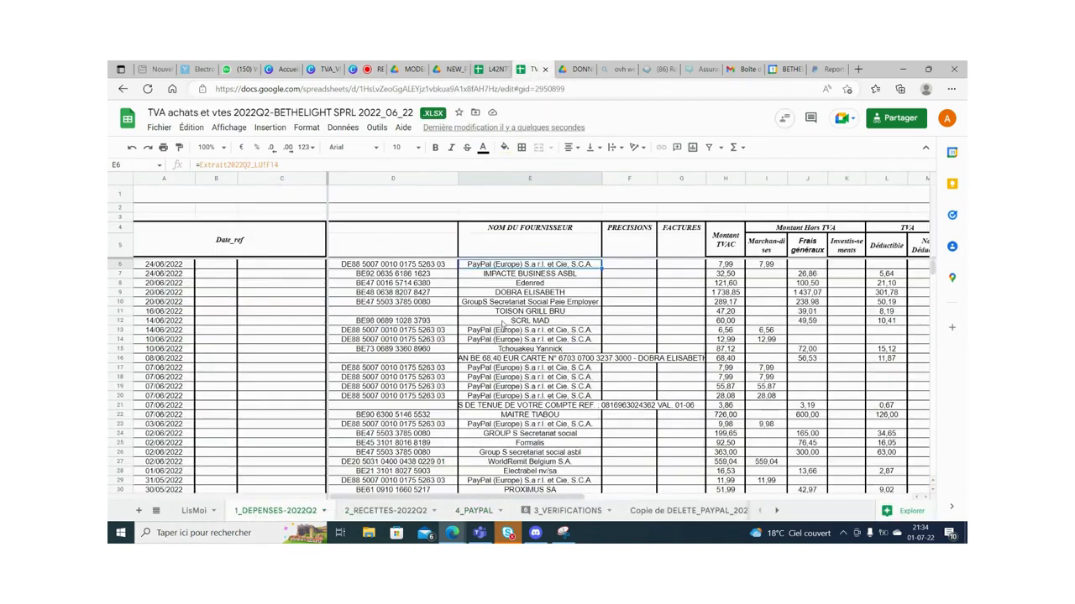
click(620, 267)
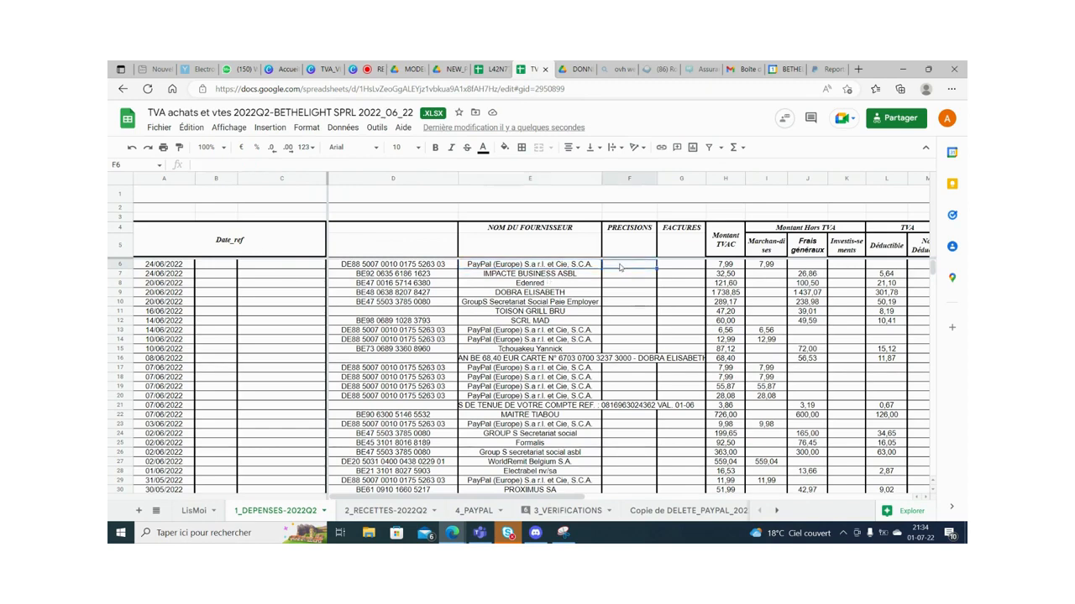
text(=)
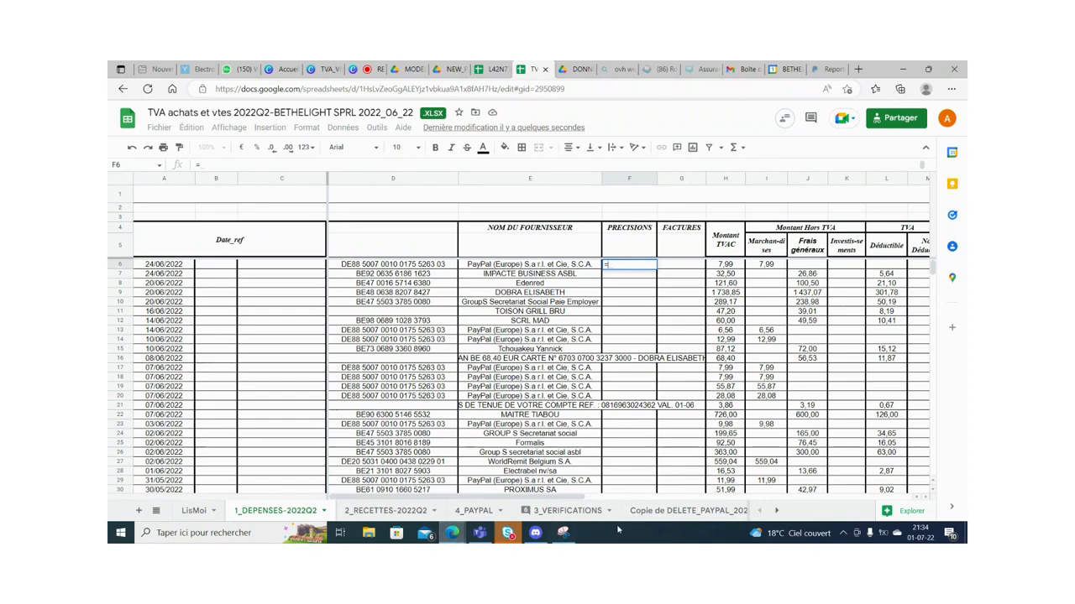
click(475, 512)
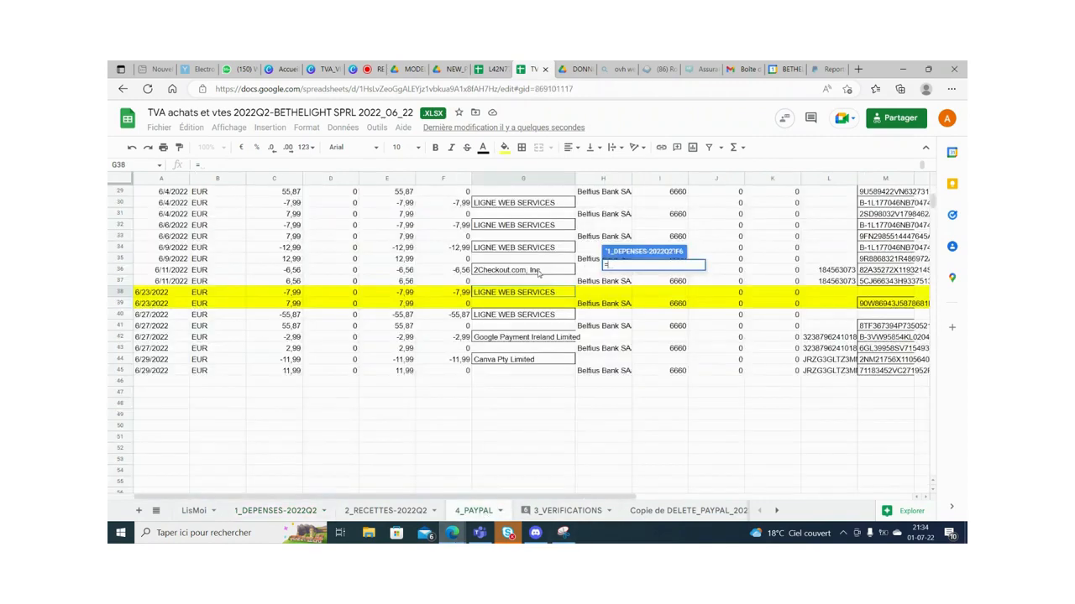
click(507, 292)
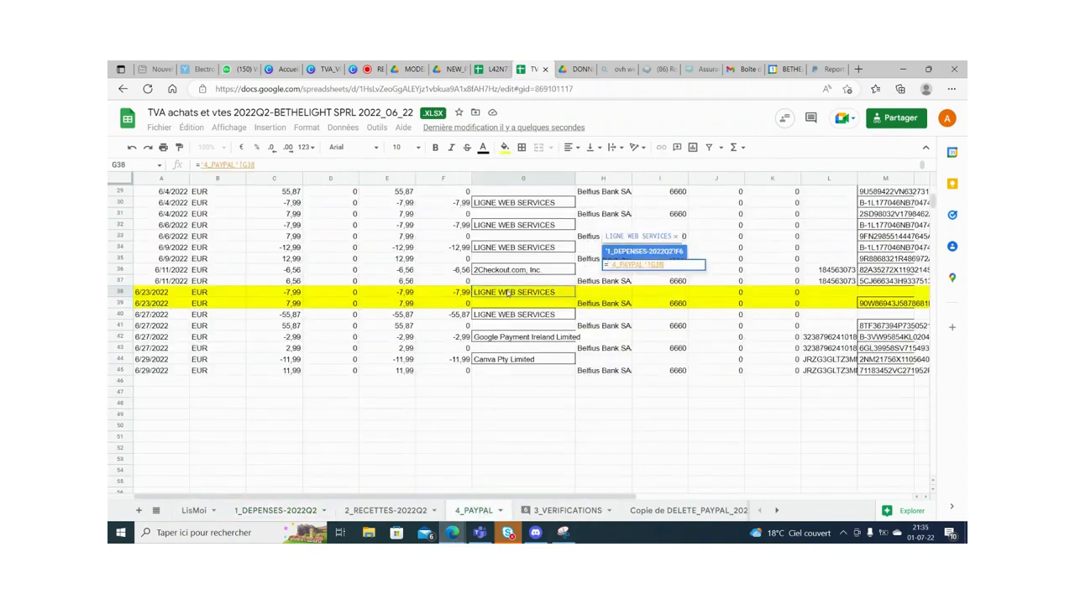
key(Return)
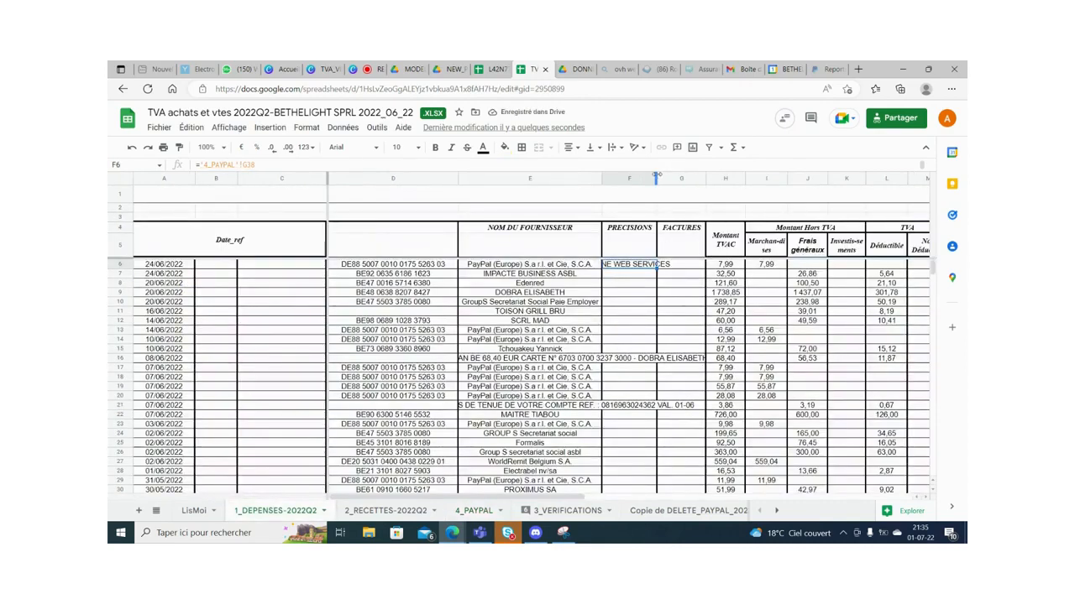
drag(657, 176, 681, 178)
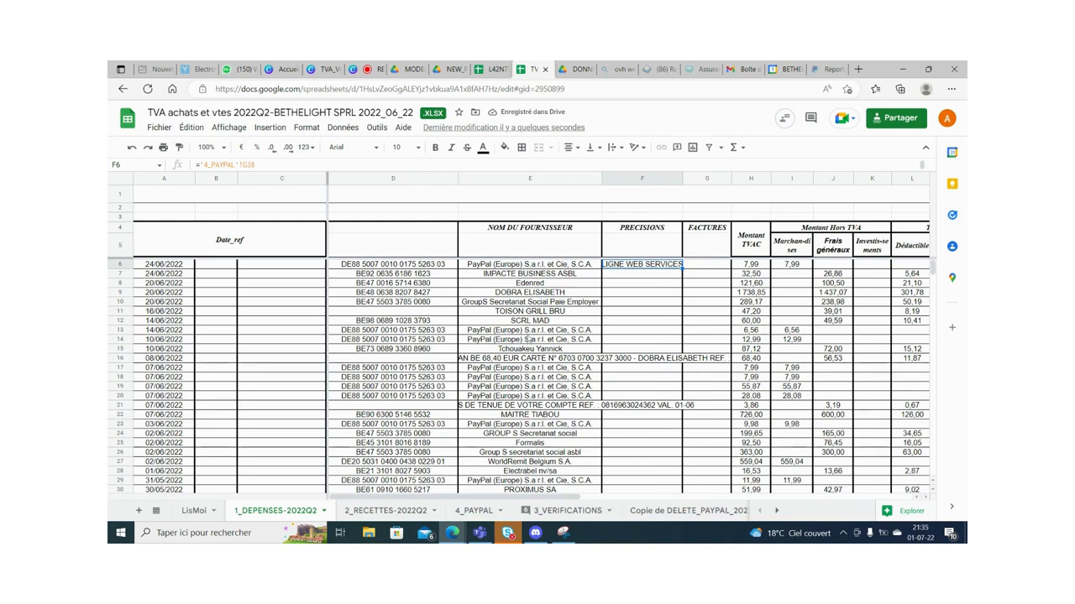
For the 14/06/2022 PayPal expense of 6,56, highlight in yellow the two 6/11/2022 2Checkout.com, Inc. transaction rows, 36 and 37, in 4_PAYPAL
click(529, 332)
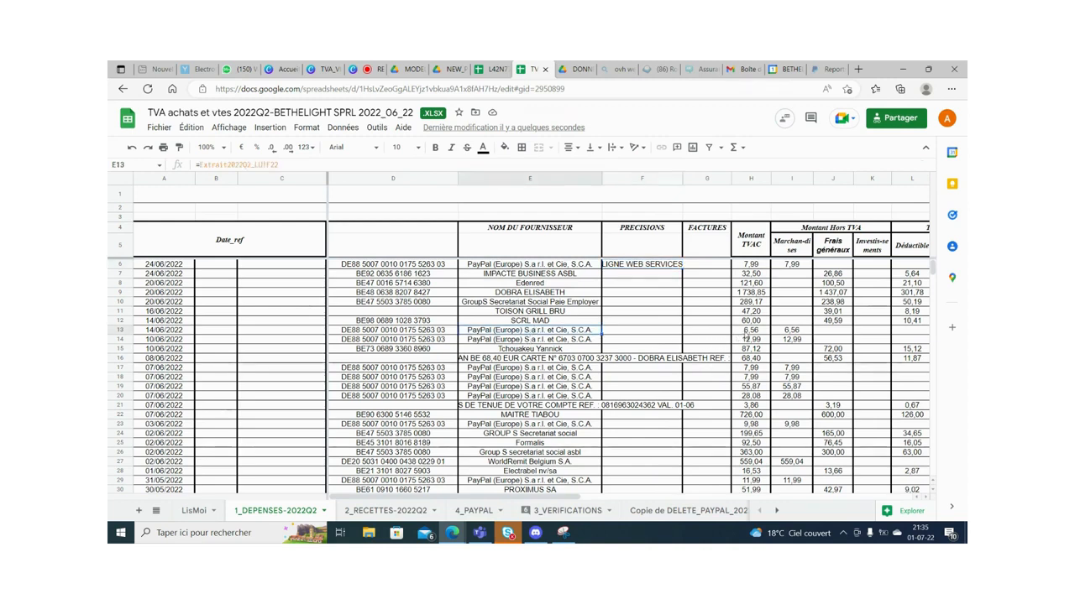
click(633, 332)
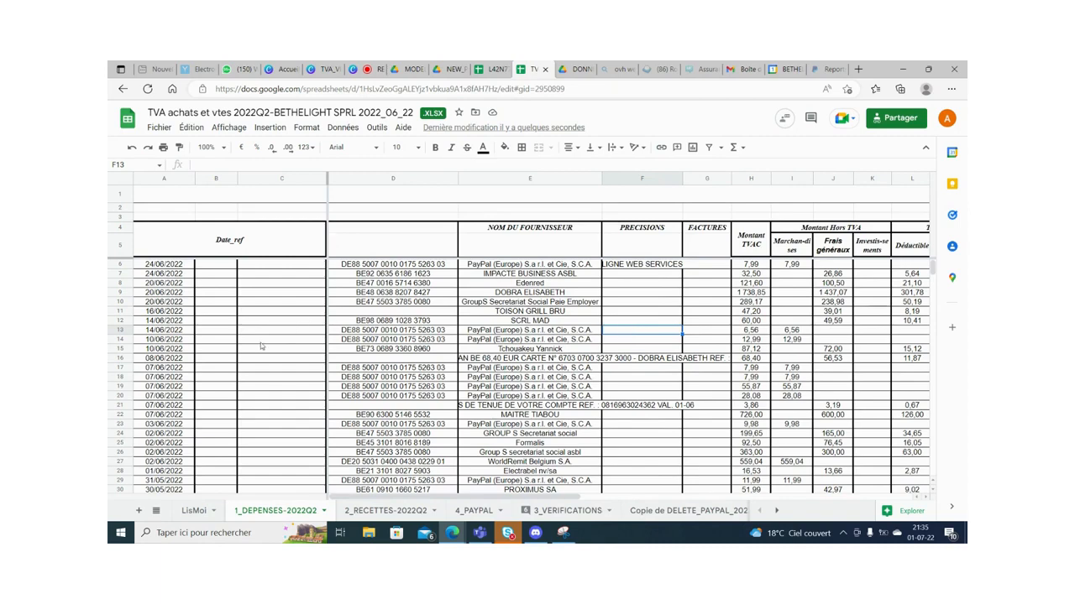
click(483, 512)
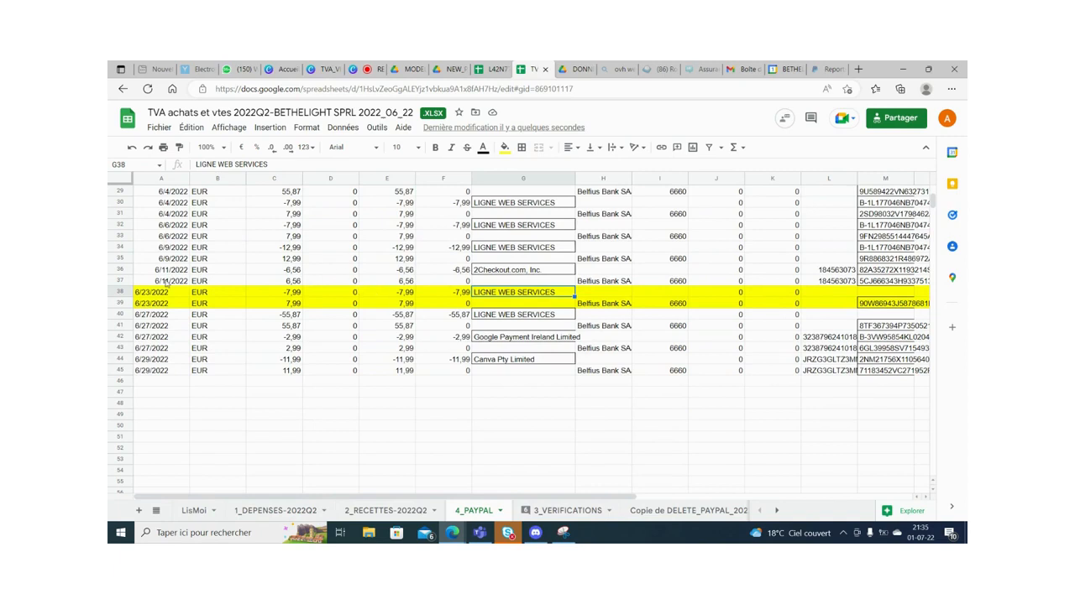
click(123, 280)
drag(123, 278, 122, 269)
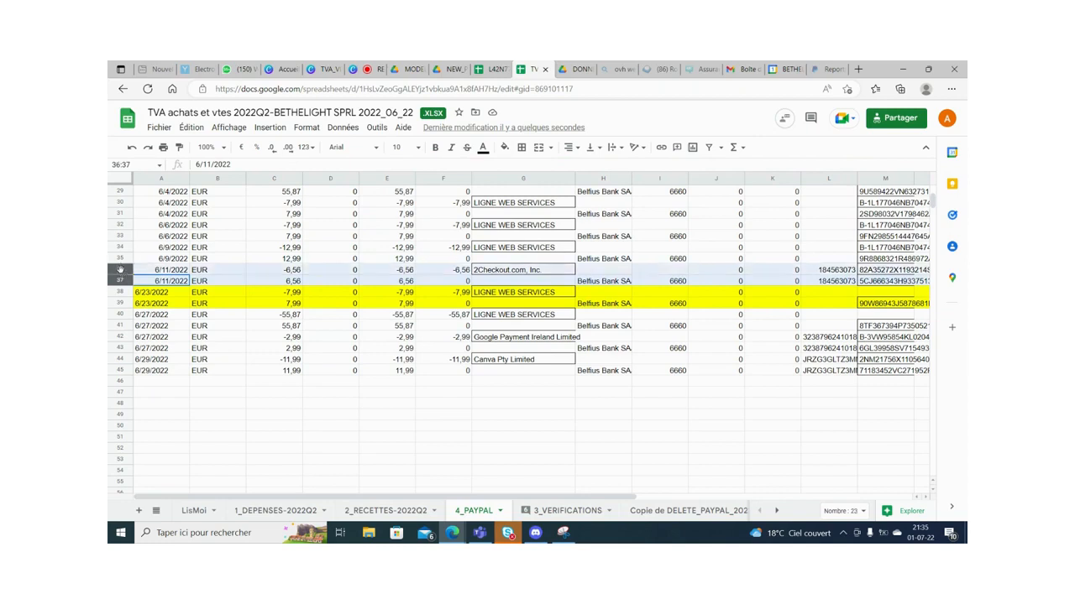
click(506, 148)
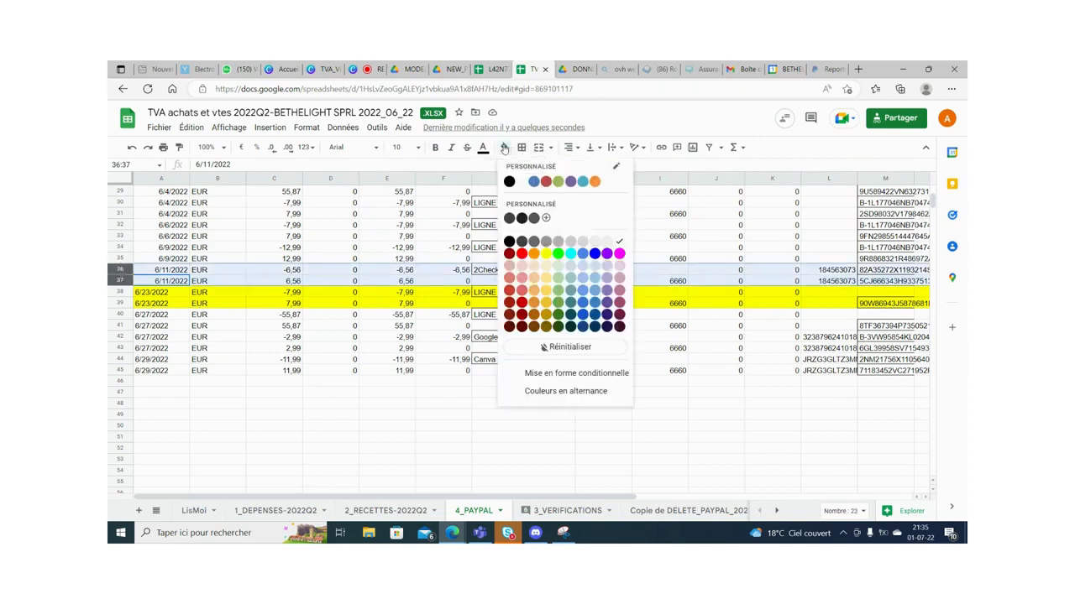
click(546, 255)
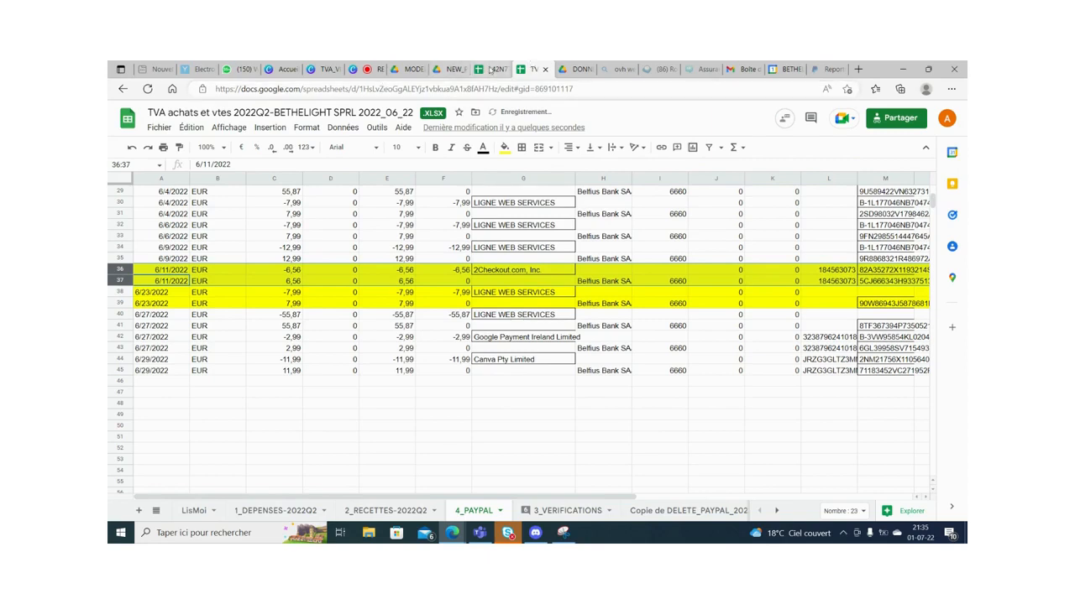
Link PRECISIONS cell F13 in 1_DEPENSES-2022Q2 to the 2Checkout.com, Inc. name with ='4_PAYPAL'!G36
click(286, 511)
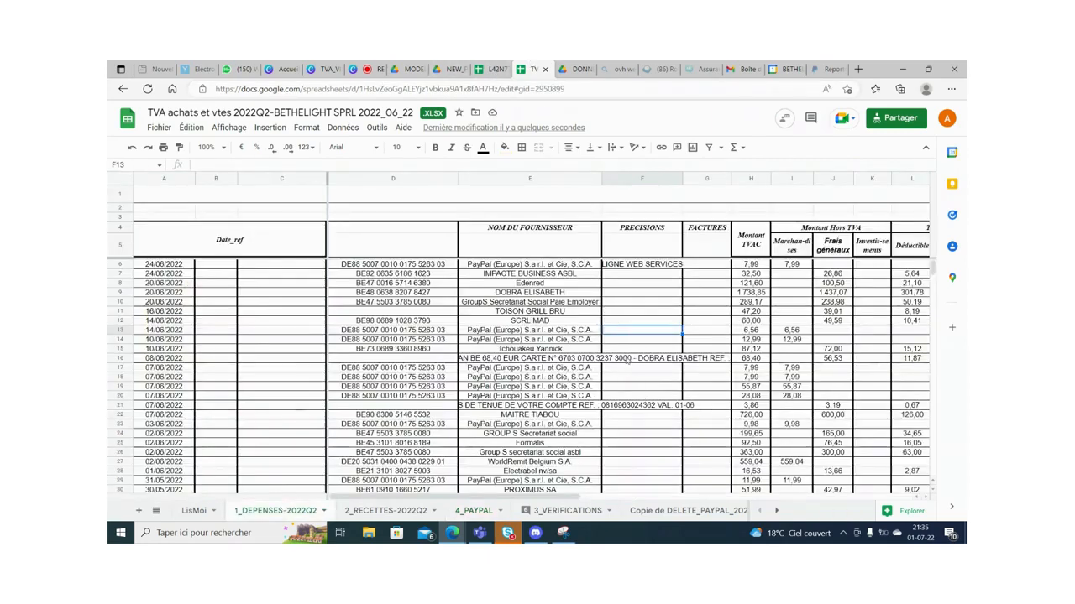
text(=)
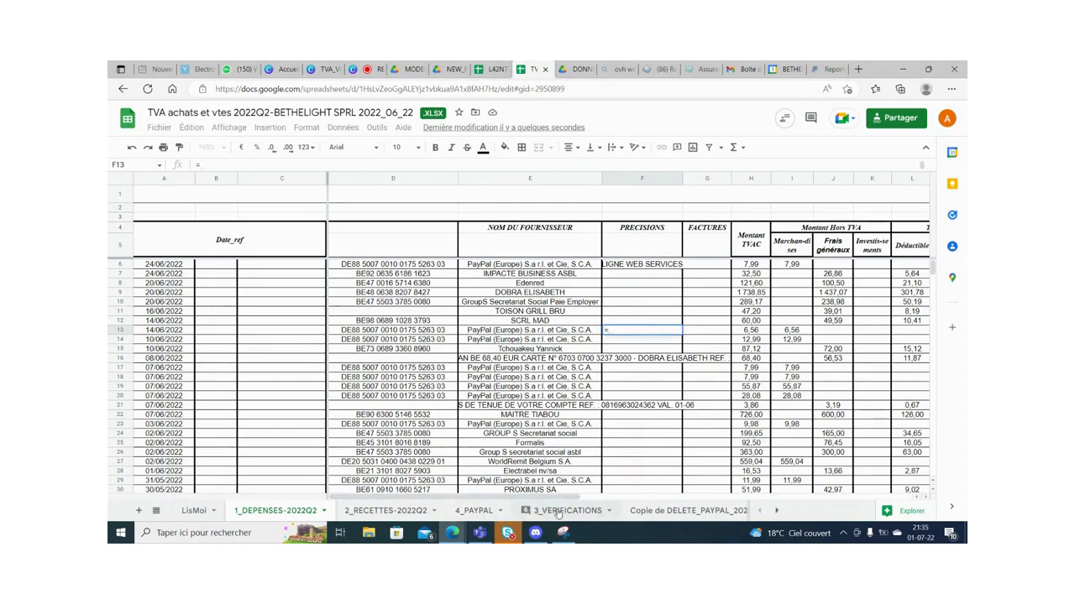
click(474, 511)
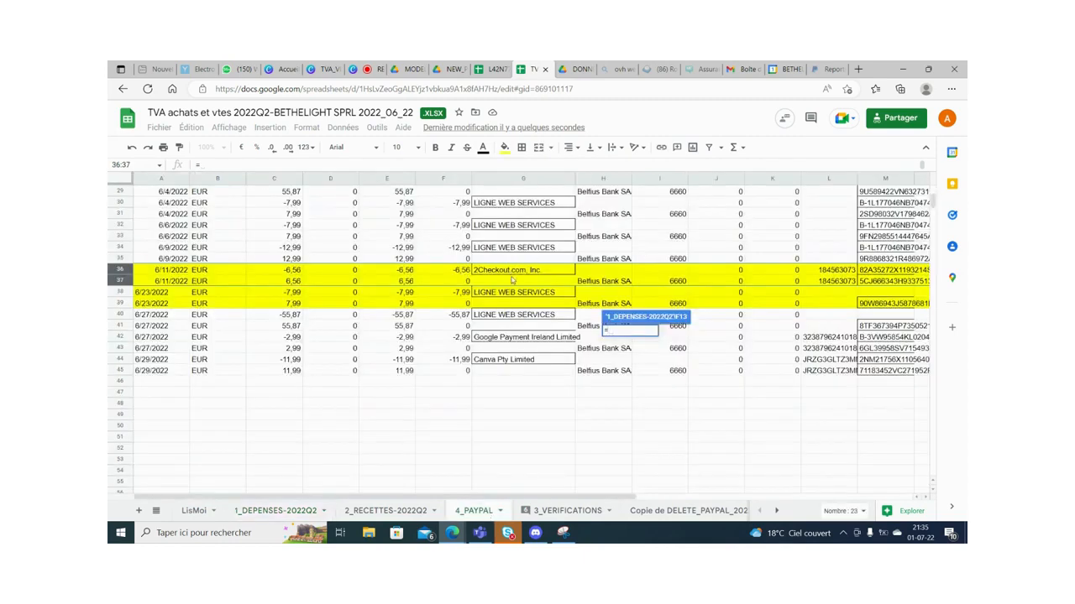
click(507, 271)
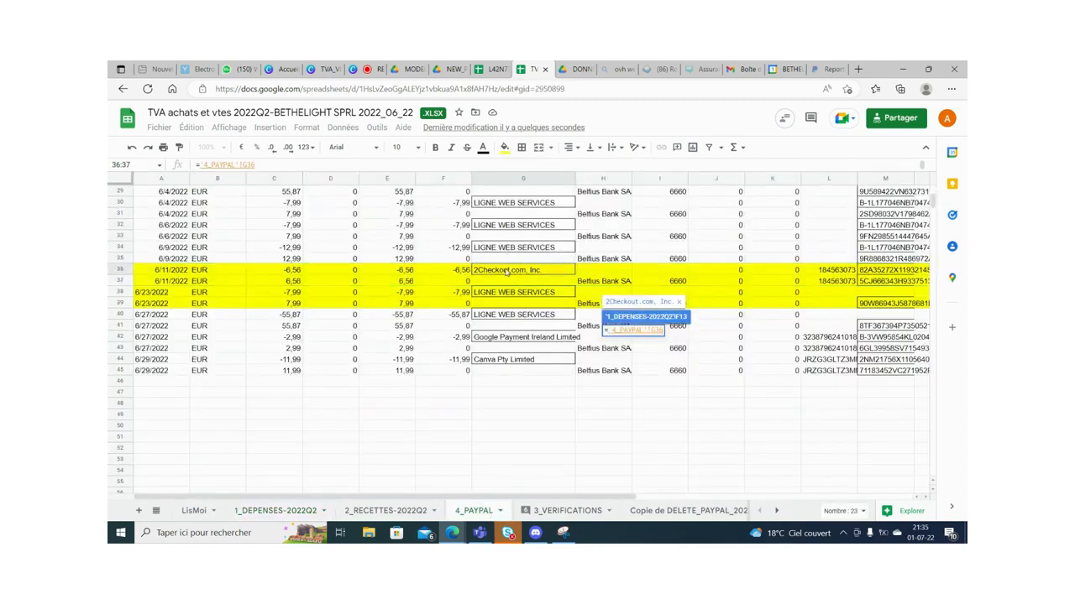
key(Return)
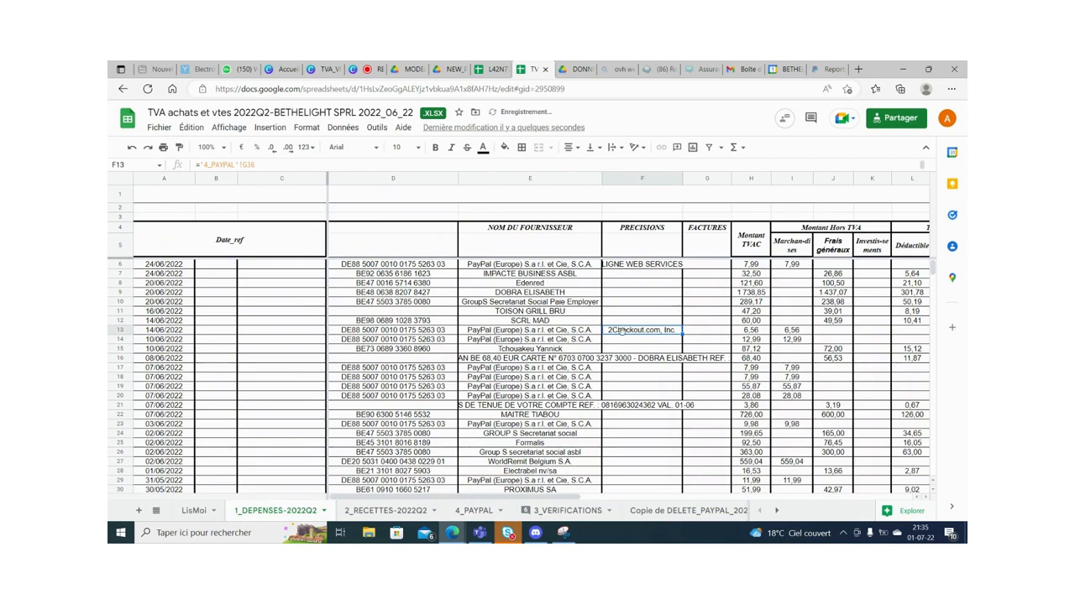
For the 10/06/2022 PayPal expense of 12,99, highlight in yellow the two matching 6/9/2022 transaction rows, 34 and 35, in 4_PAYPAL
click(621, 341)
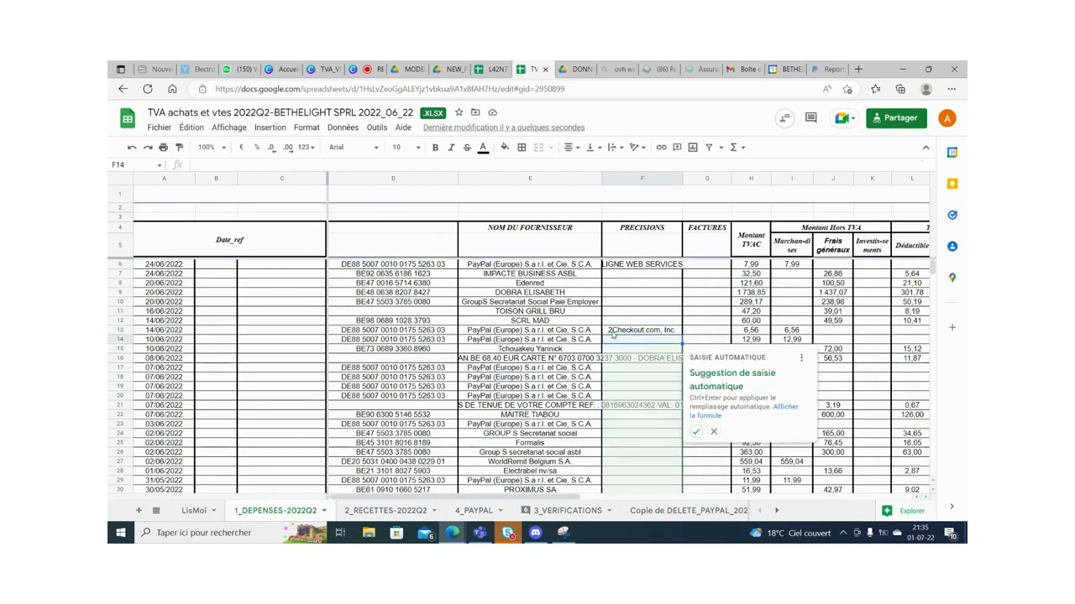
click(613, 332)
click(625, 344)
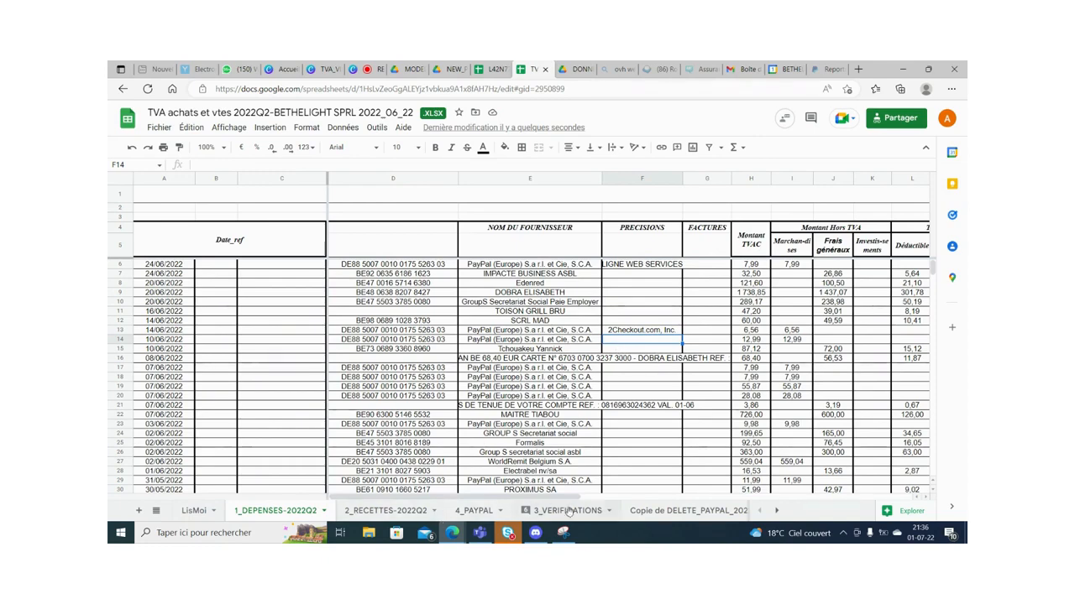
click(471, 511)
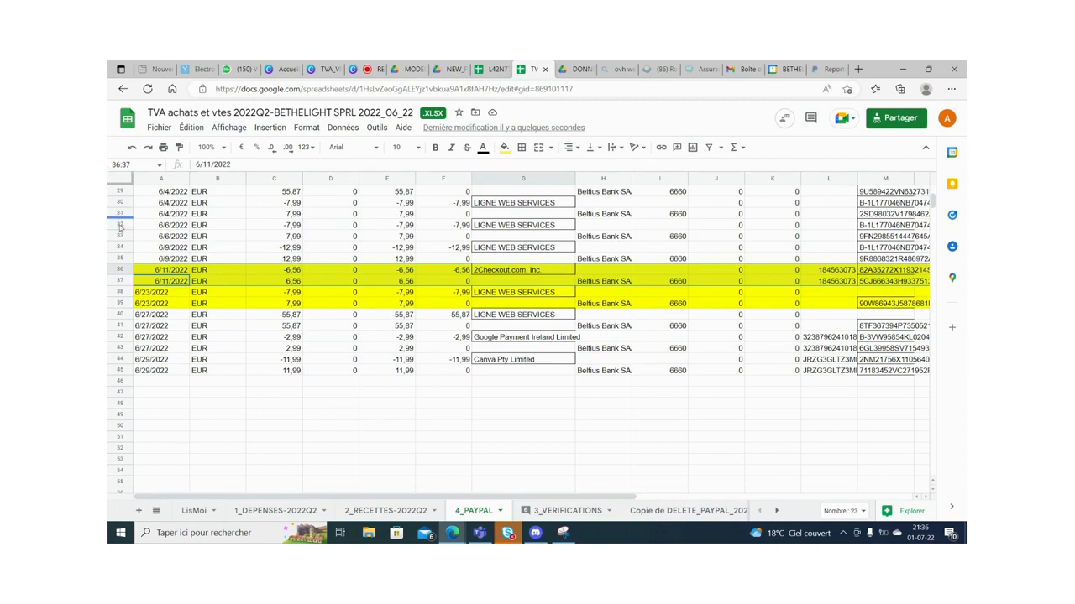
click(120, 248)
drag(120, 249, 120, 259)
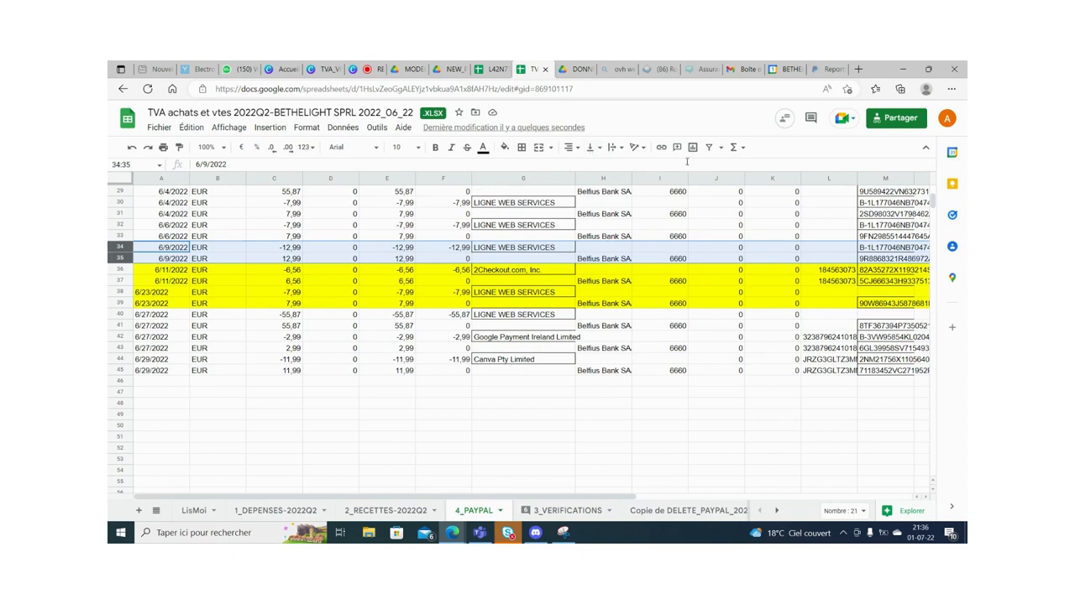
click(505, 148)
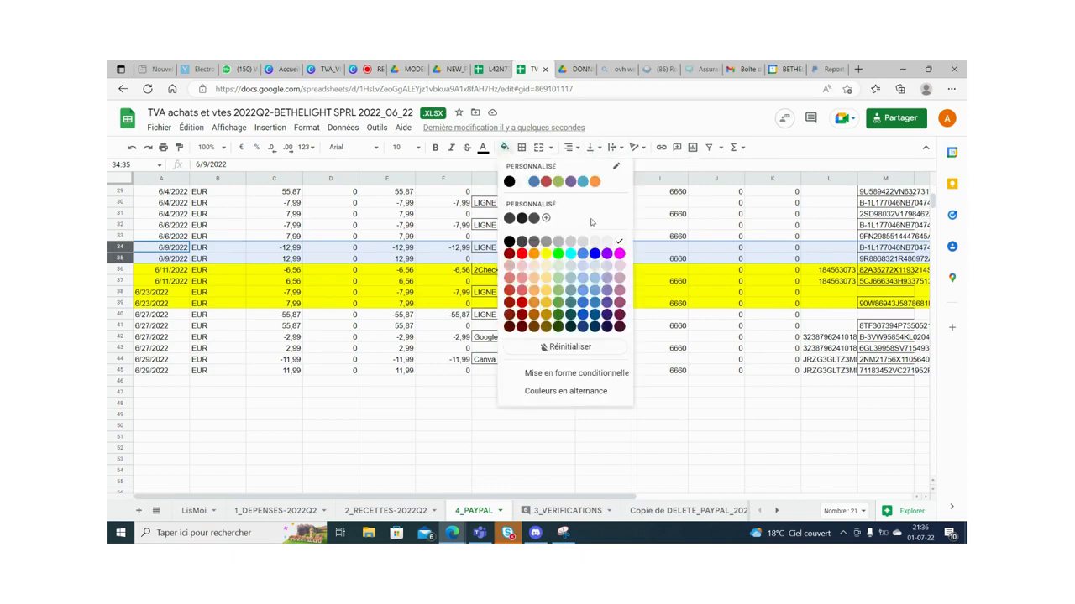
click(546, 252)
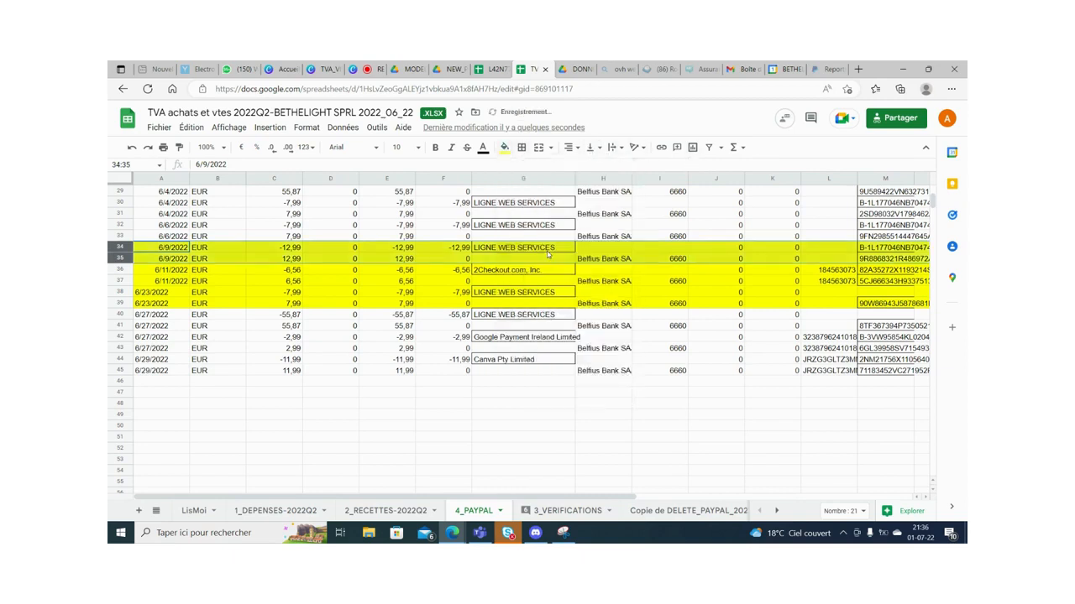
Link PRECISIONS cell F14 in 1_DEPENSES-2022Q2 to the LIGNE WEB SERVICES name with ='4_PAYPAL'!G34
click(261, 511)
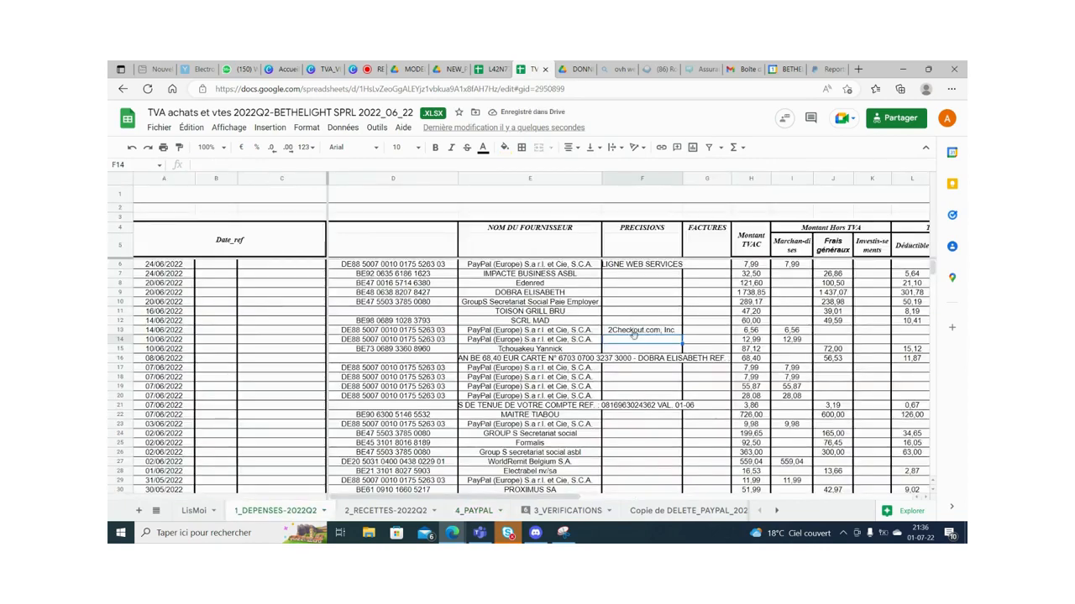
text(=)
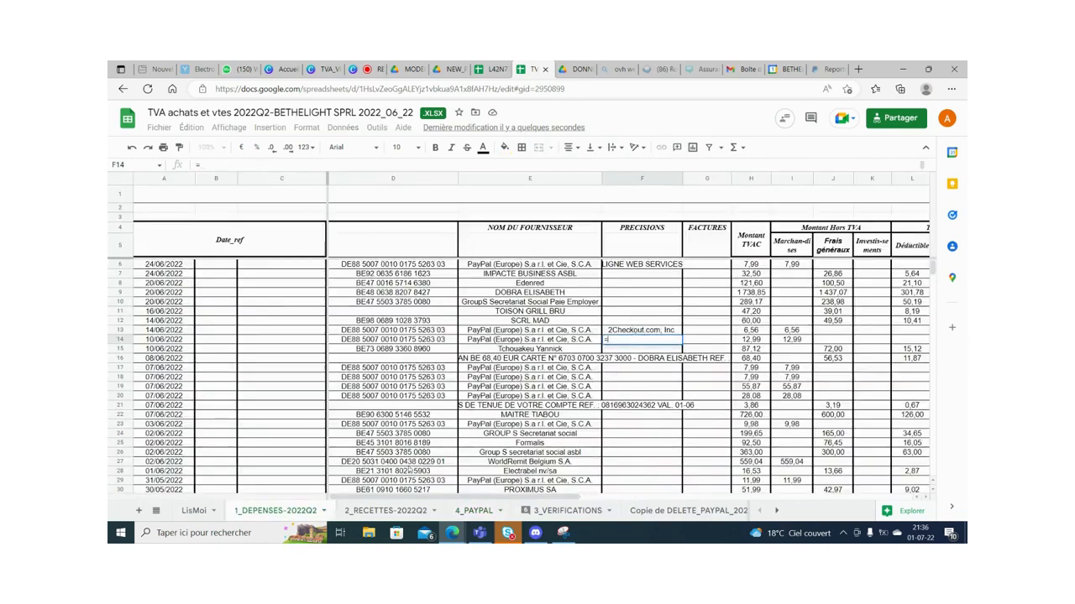
click(474, 511)
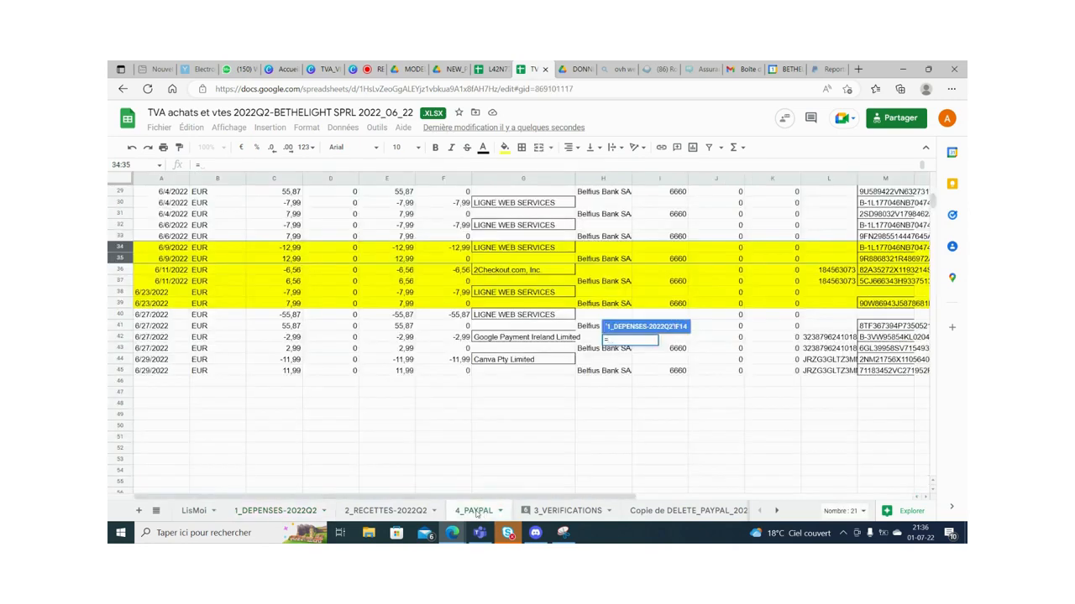
click(534, 248)
key(Return)
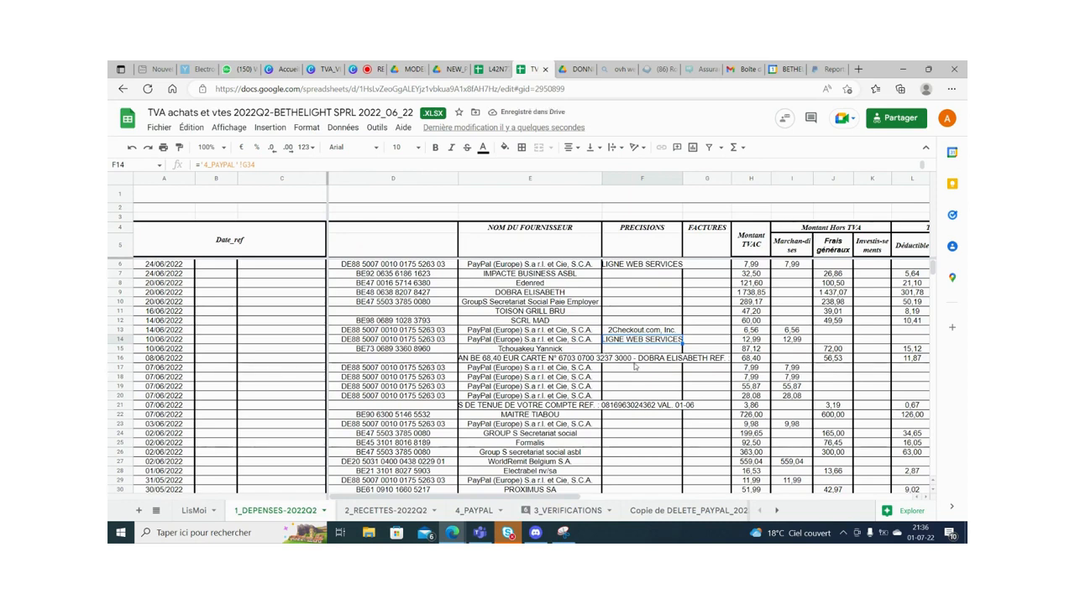
Widen the PRECISIONS column a little more in 1_DEPENSES-2022Q2 so the supplier names have some margin
click(638, 370)
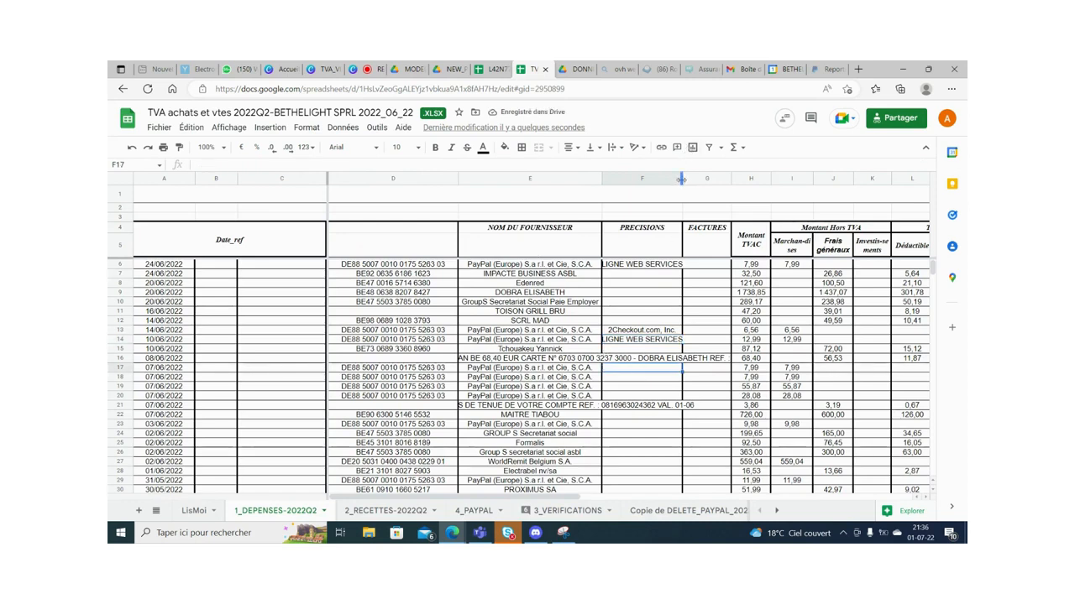
drag(681, 178, 698, 178)
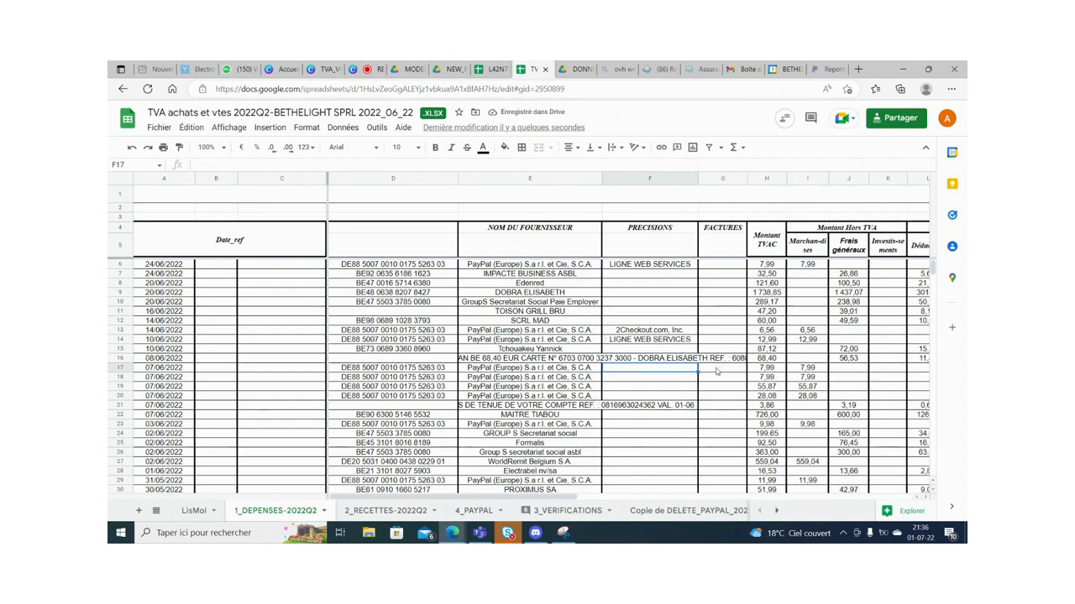
mouse_move(933, 265)
mouse_down()
mouse_move(932, 276)
mouse_move(932, 264)
mouse_up()
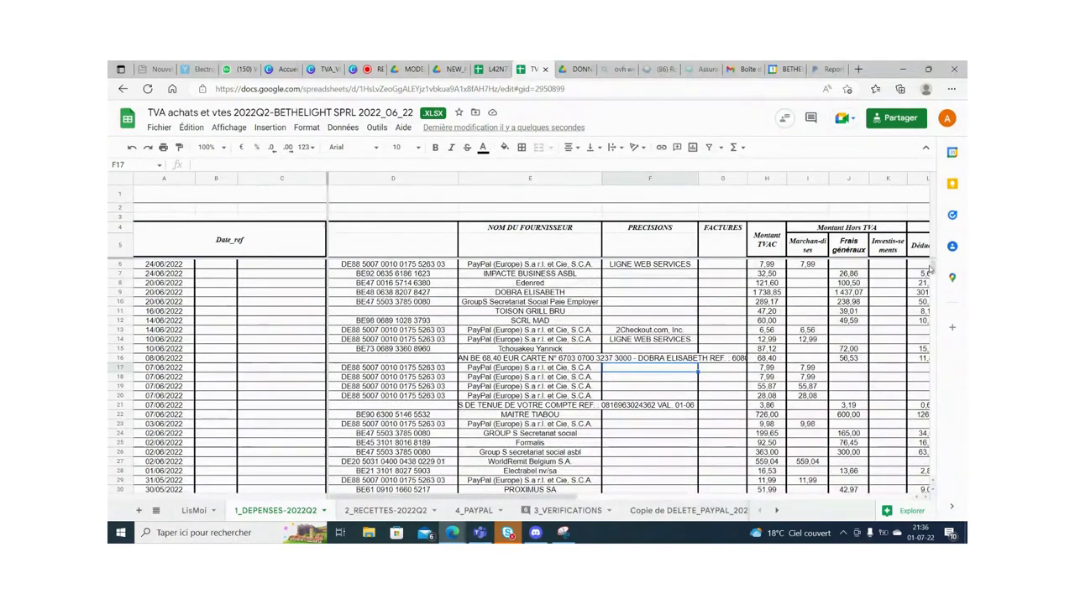
mouse_move(931, 264)
mouse_down()
mouse_move(932, 277)
mouse_move(932, 263)
mouse_up()
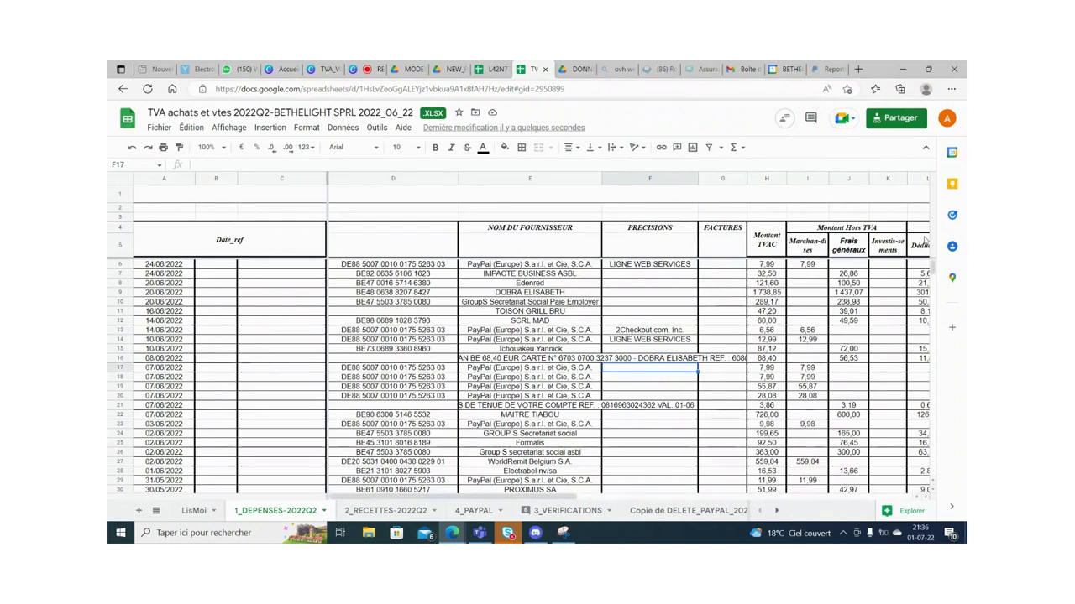